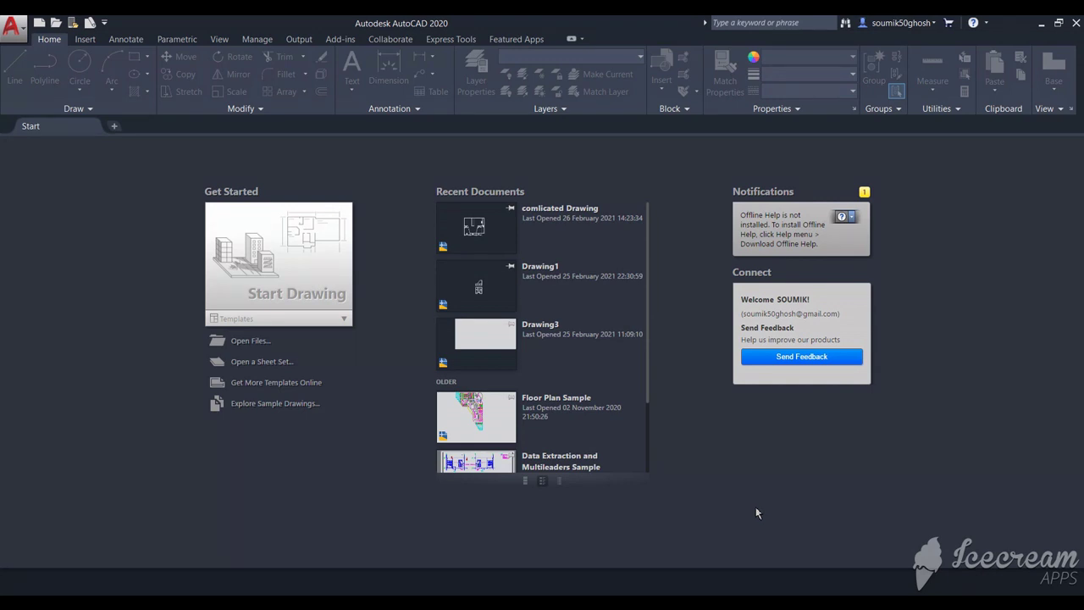
- Start a new blank drawing
{"action": "left_click", "coordinate": [312, 303]}
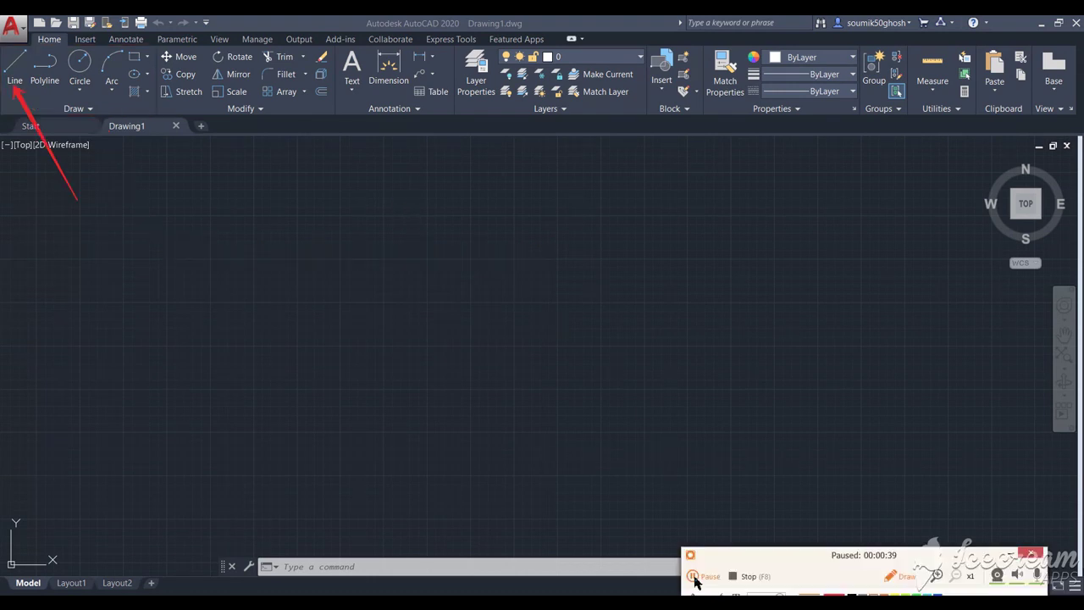
{"action": "left_click", "coordinate": [693, 577]}
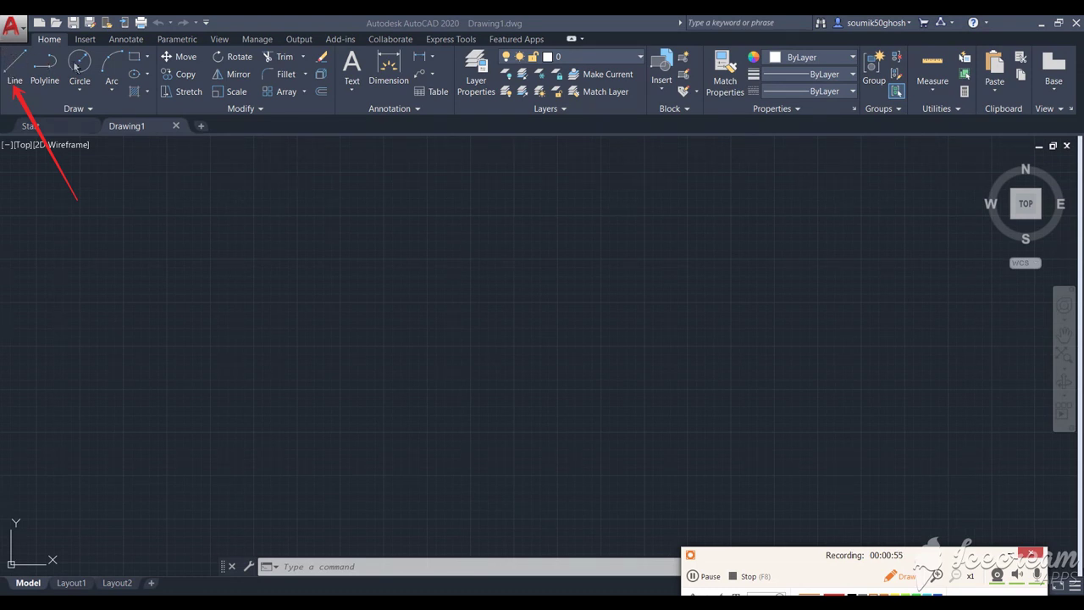
{"action": "left_click", "coordinate": [995, 598]}
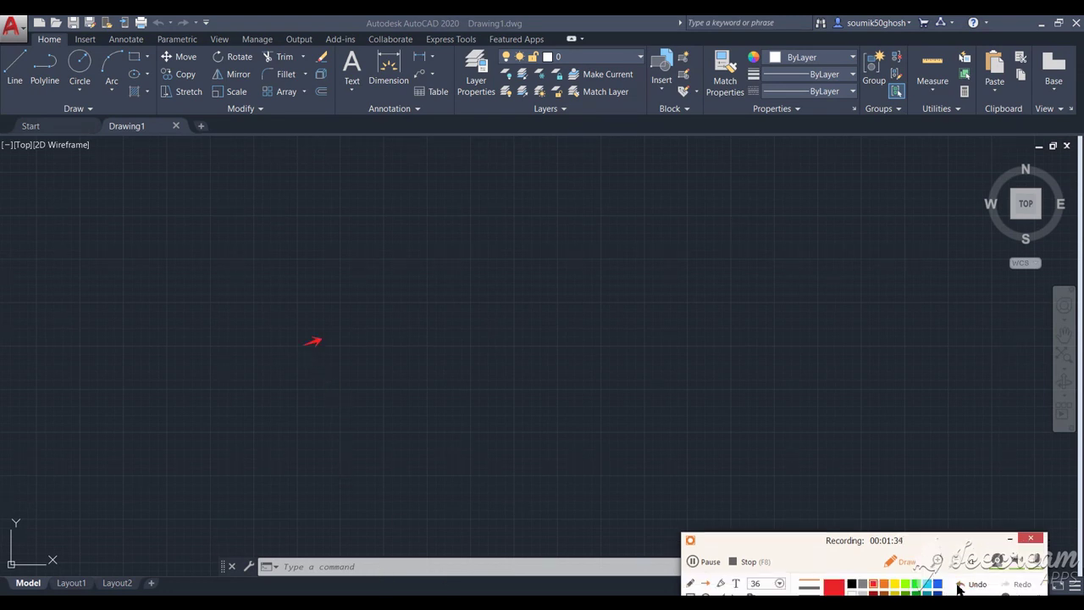
{"action": "left_click", "coordinate": [959, 584]}
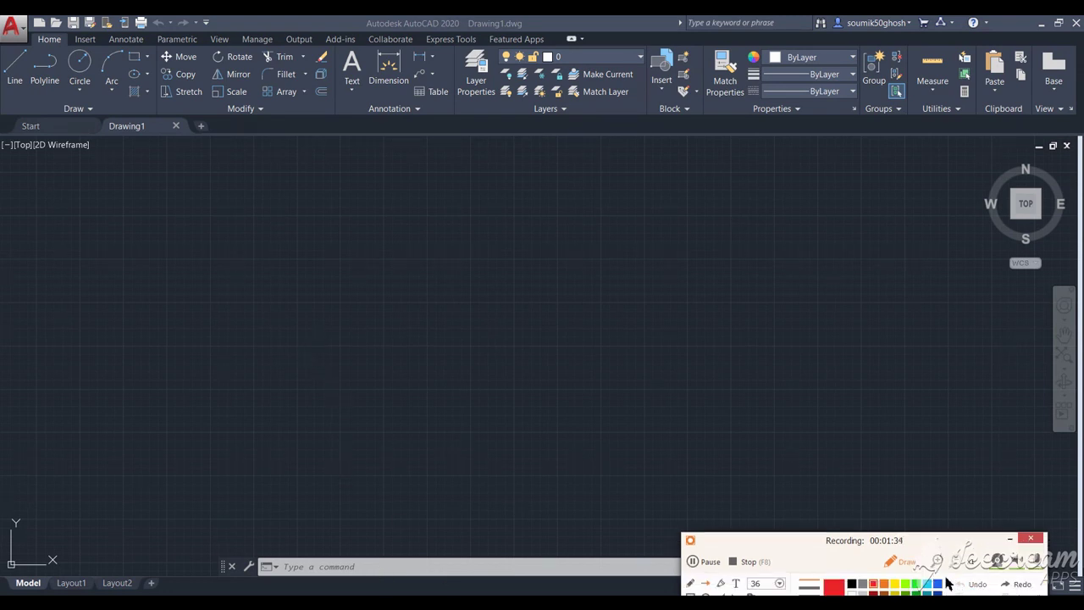
{"action": "left_click", "coordinate": [903, 562]}
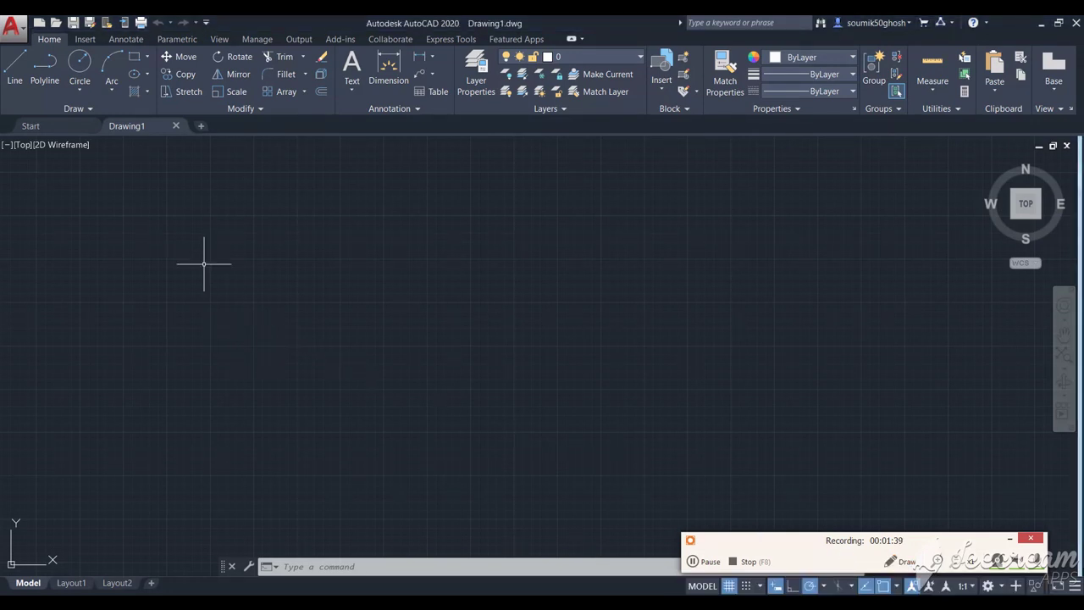
- Draw a horizontal line 100 units long in the empty drawing with the Line tool and end the command
{"action": "left_click", "coordinate": [15, 68]}
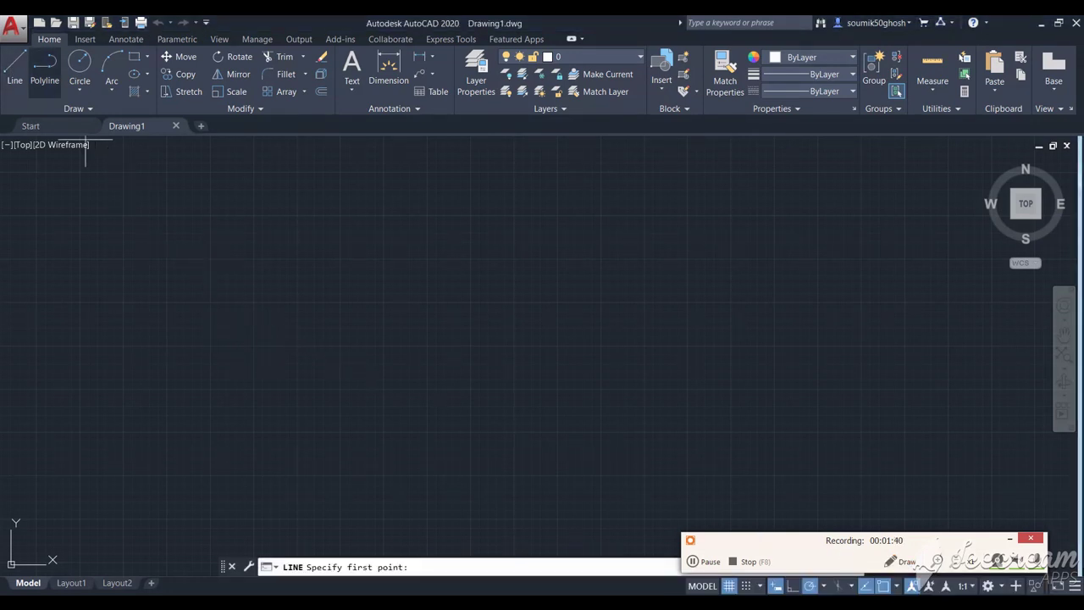
{"action": "left_click", "coordinate": [278, 367]}
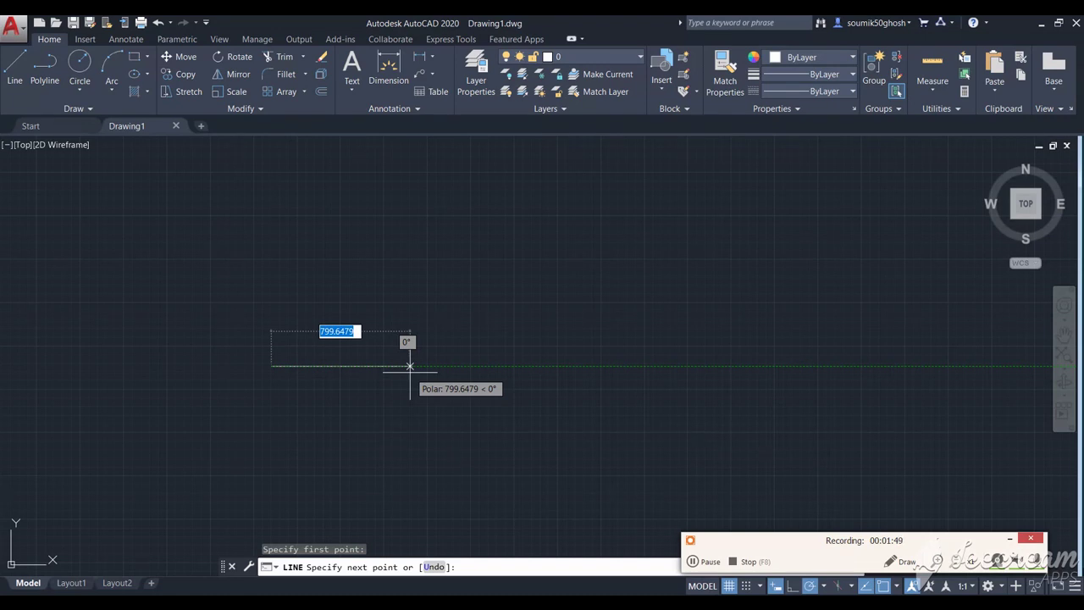
{"action": "type", "text": "100"}
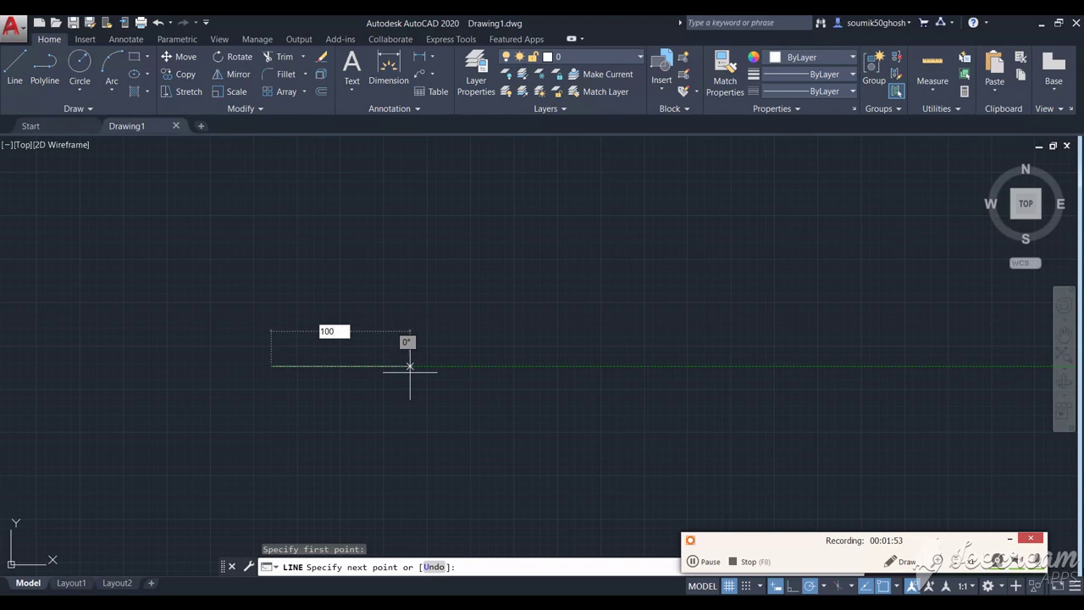
{"action": "key", "text": "Return"}
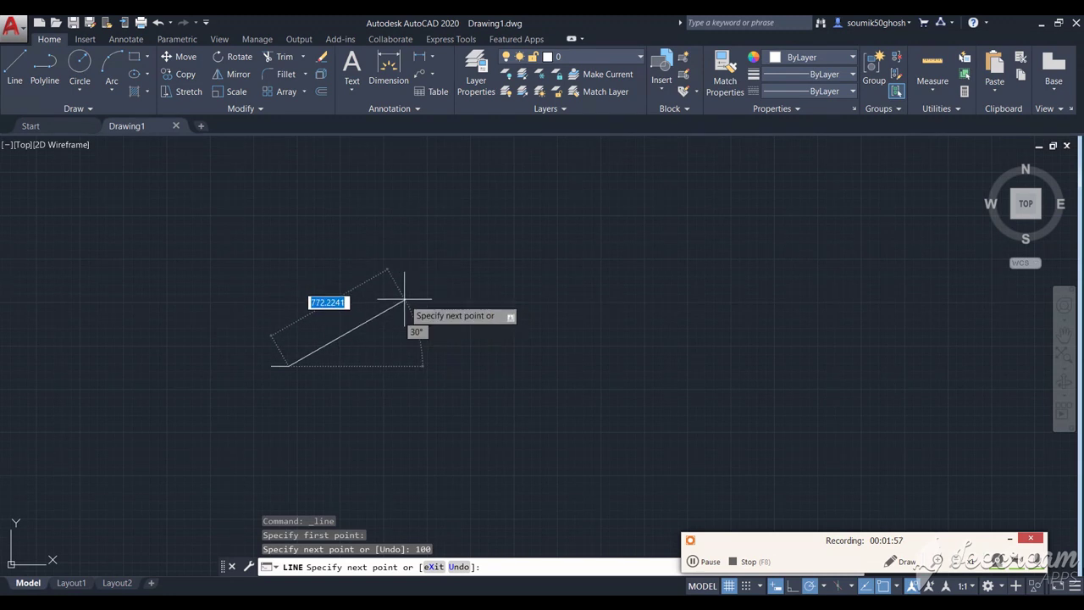
{"action": "scroll", "coordinate": [371, 278], "scroll_direction": "up", "scroll_amount": 2}
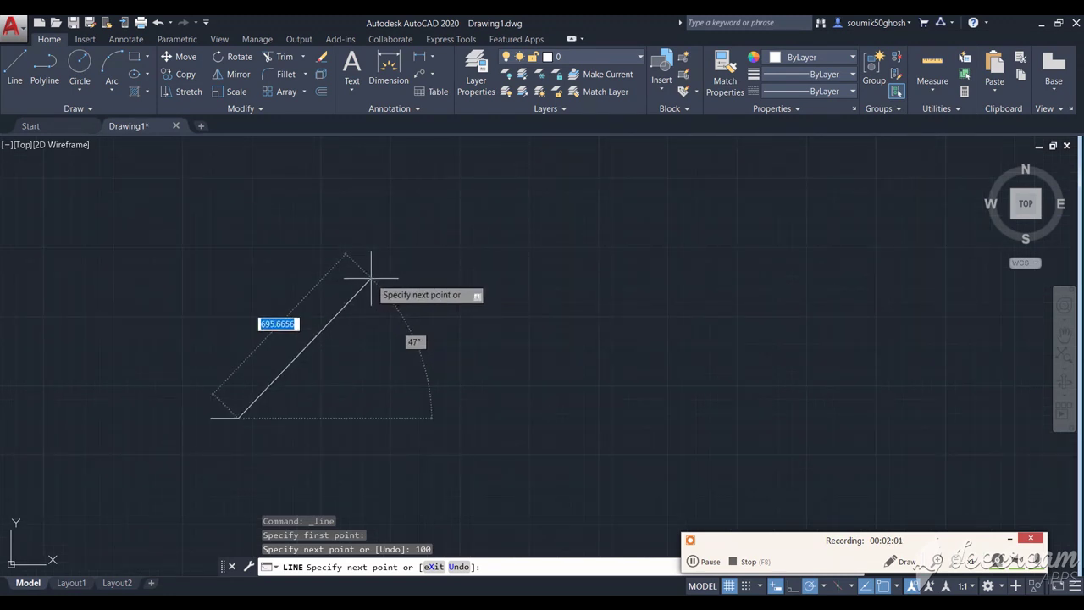
{"action": "scroll", "coordinate": [371, 277], "scroll_direction": "up", "scroll_amount": 2}
{"action": "scroll", "coordinate": [371, 276], "scroll_direction": "down", "scroll_amount": 2}
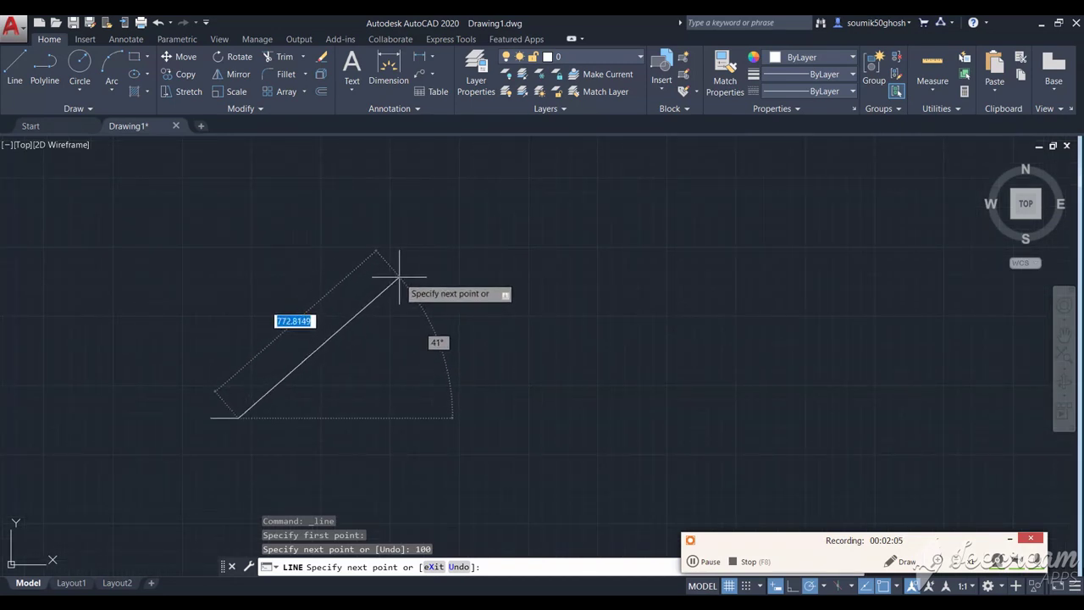
{"action": "right_click", "coordinate": [399, 276]}
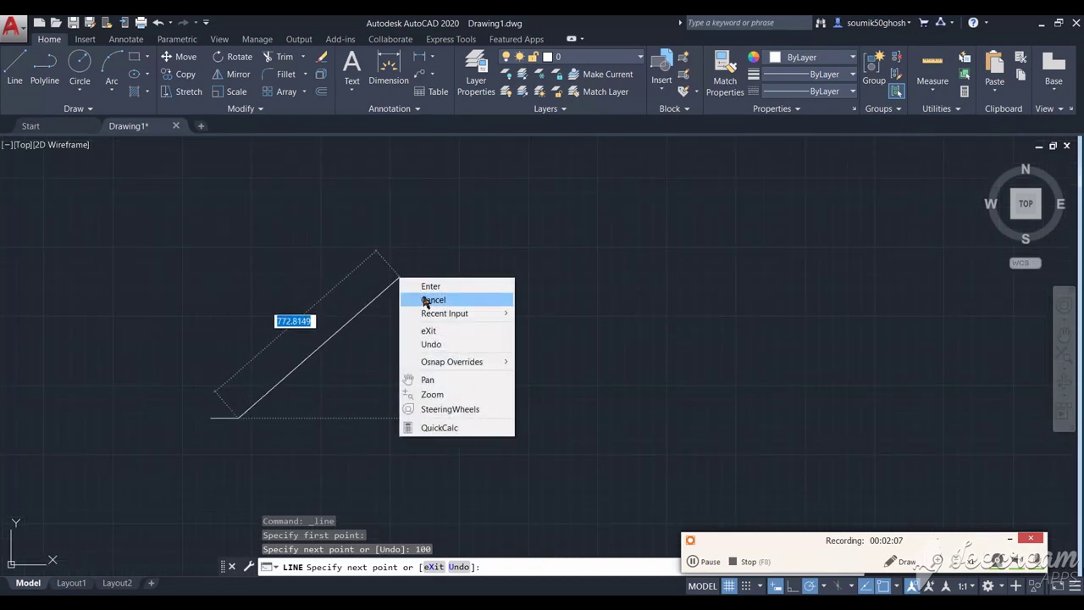
{"action": "left_click", "coordinate": [430, 300]}
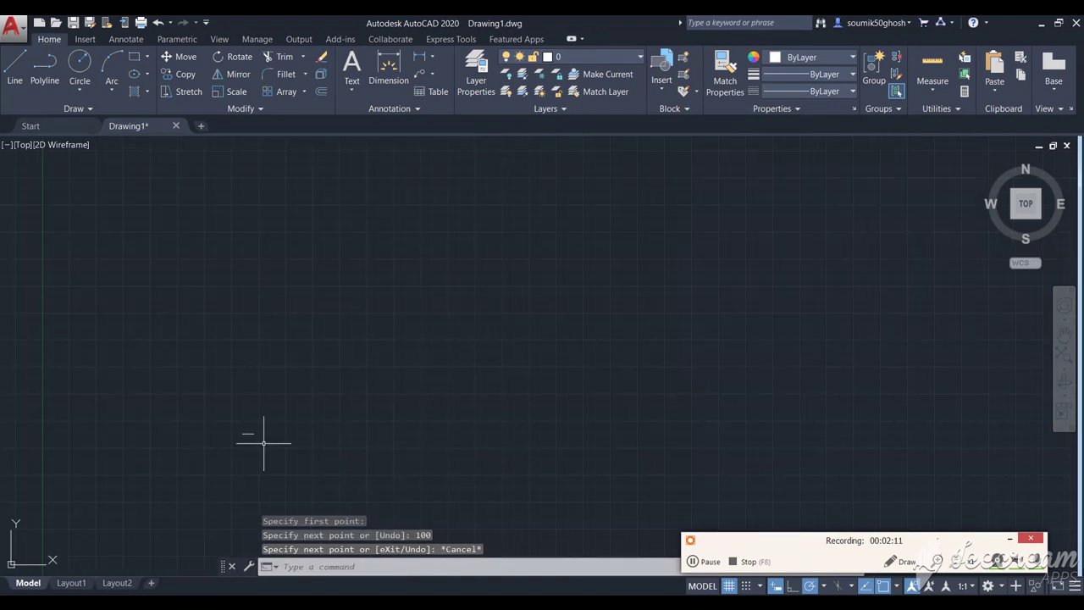
{"action": "scroll", "coordinate": [273, 439], "scroll_direction": "up", "scroll_amount": 4}
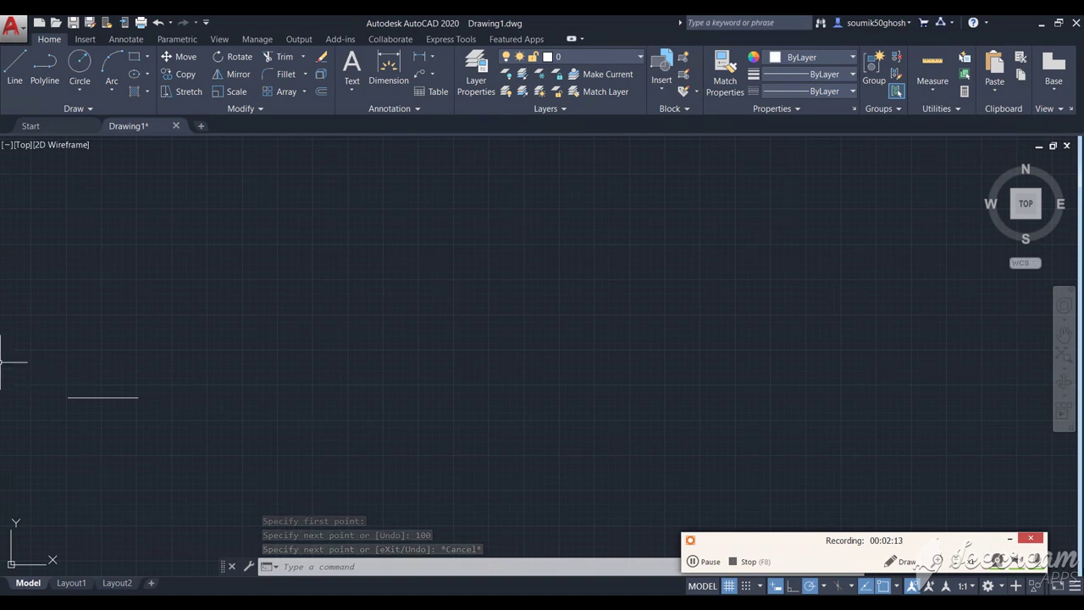
{"action": "scroll", "coordinate": [19, 363], "scroll_direction": "up", "scroll_amount": 5}
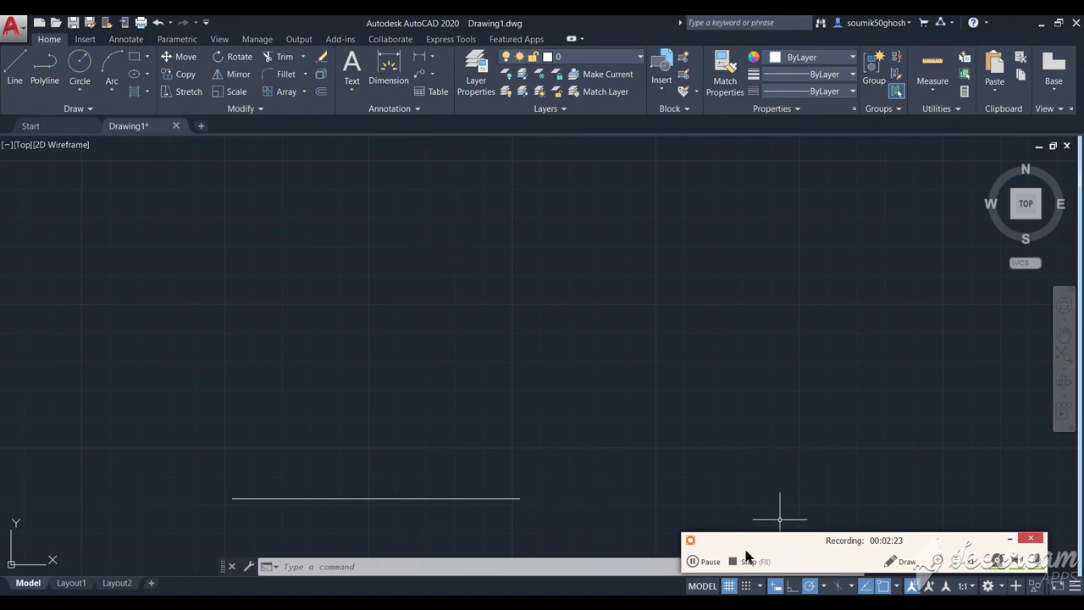
{"action": "left_click", "coordinate": [708, 564]}
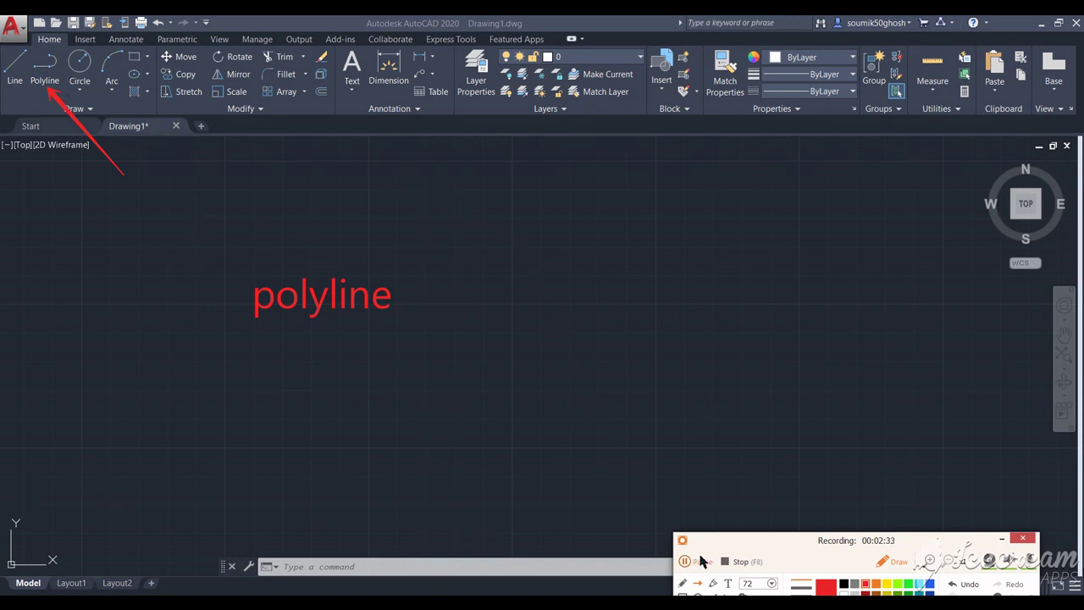
{"action": "left_click", "coordinate": [702, 562]}
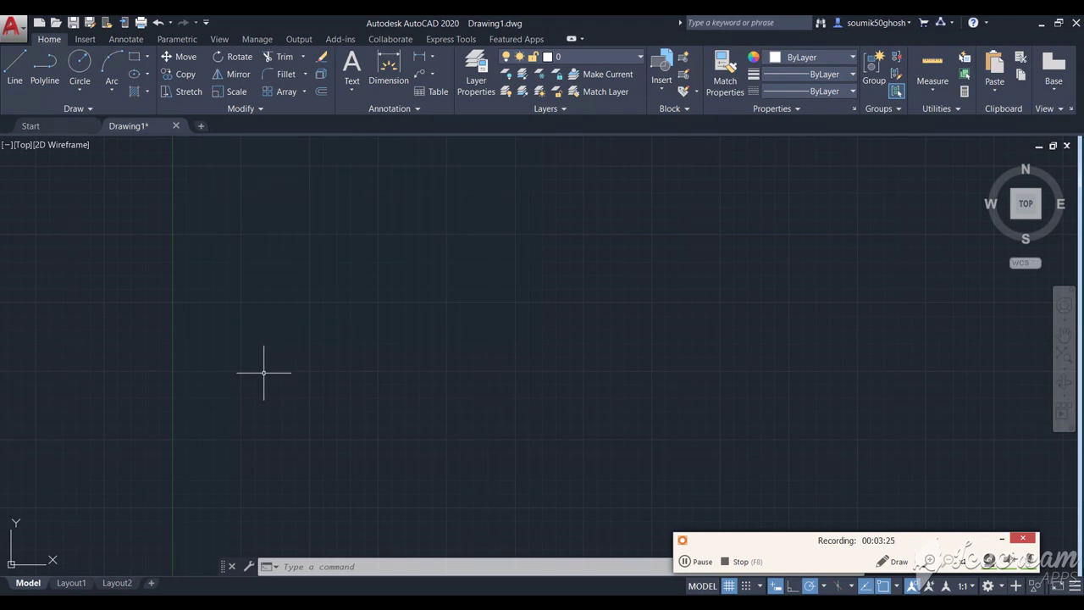
{"action": "left_click", "coordinate": [242, 439]}
{"action": "left_click_drag", "start_coordinate": [242, 439], "coordinate": [363, 431]}
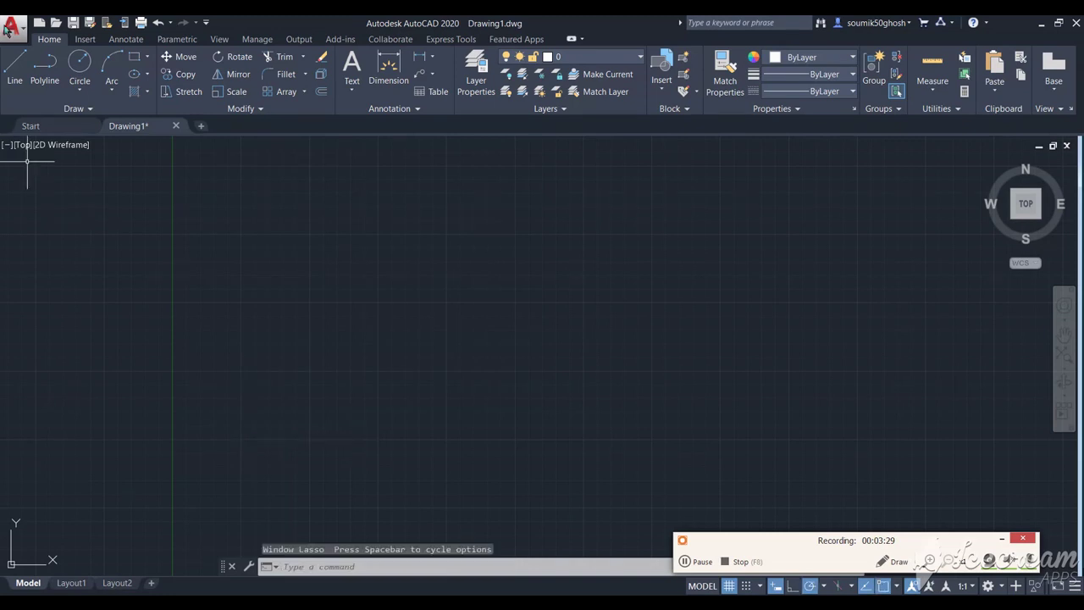
- Begin a polyline with three segments: 700 units to the right, 300 units straight up, and 200 units to the right
{"action": "left_click", "coordinate": [43, 69]}
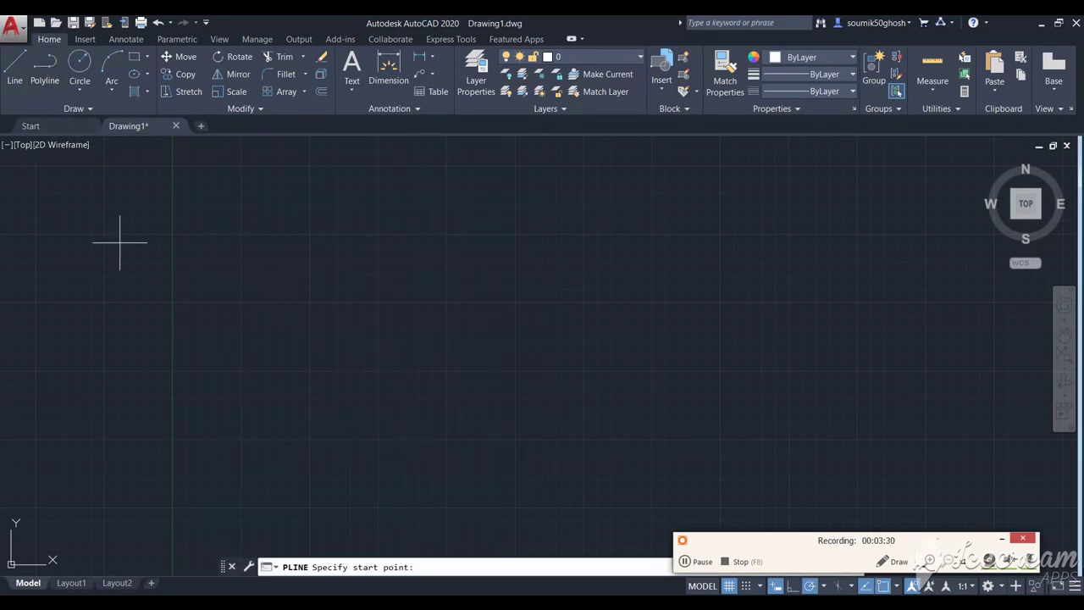
{"action": "left_click", "coordinate": [242, 439]}
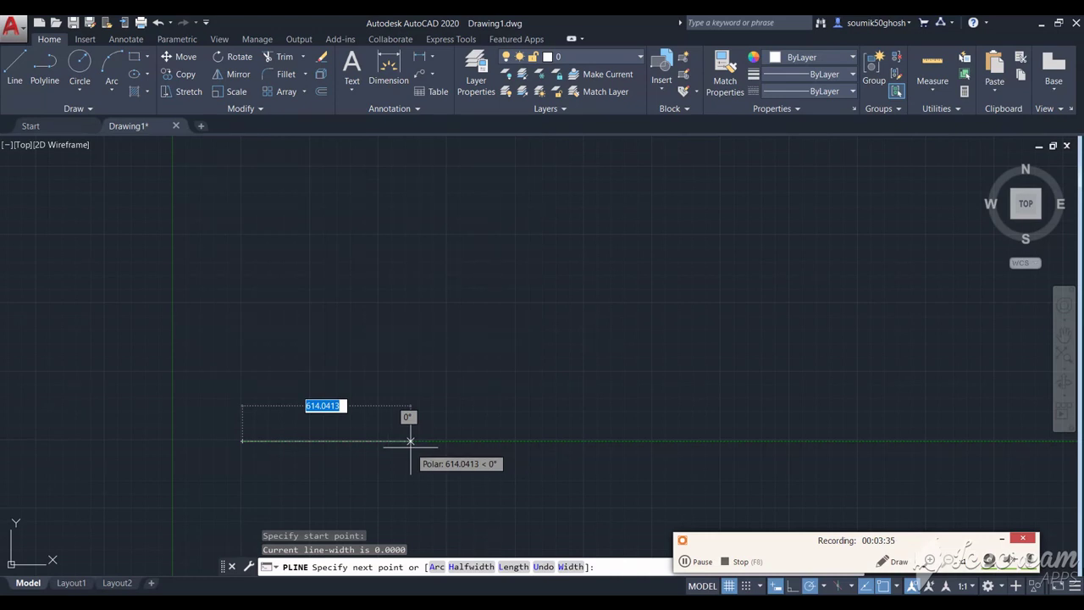
{"action": "type", "text": "700"}
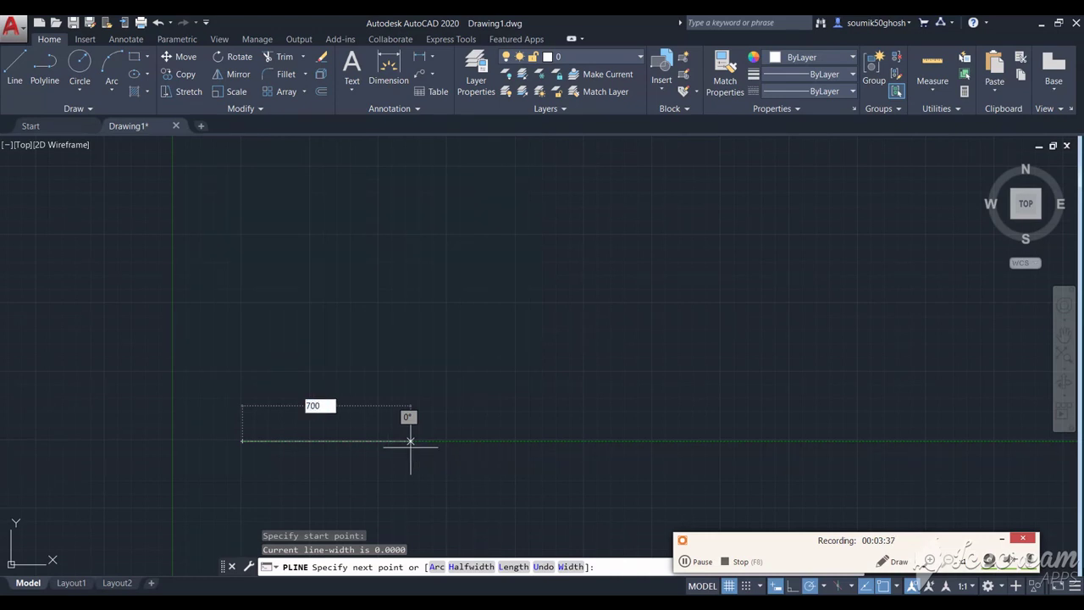
{"action": "key", "text": "Return"}
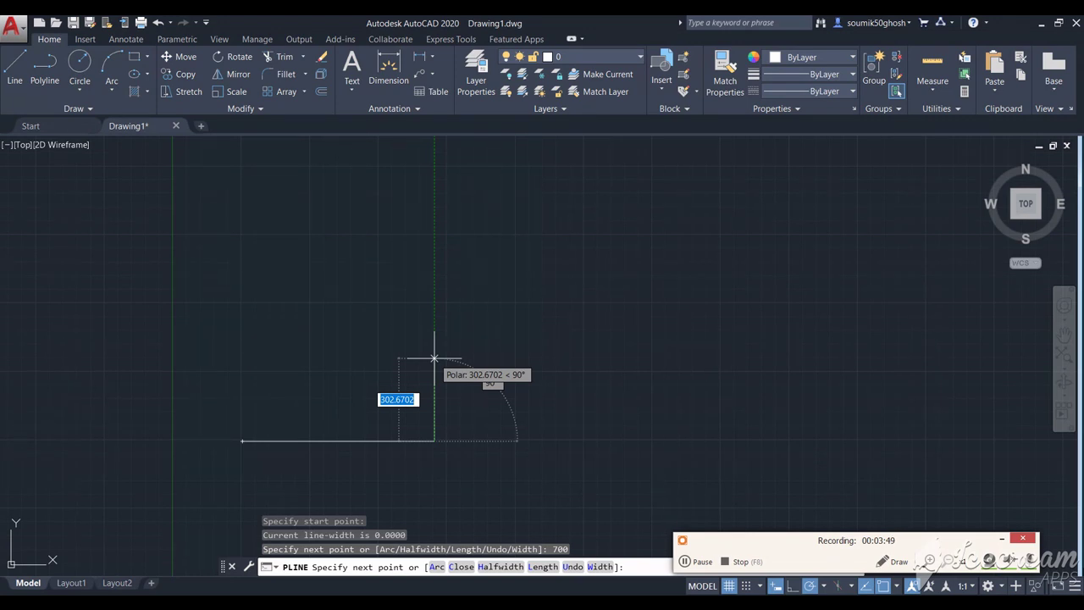
{"action": "type", "text": "300"}
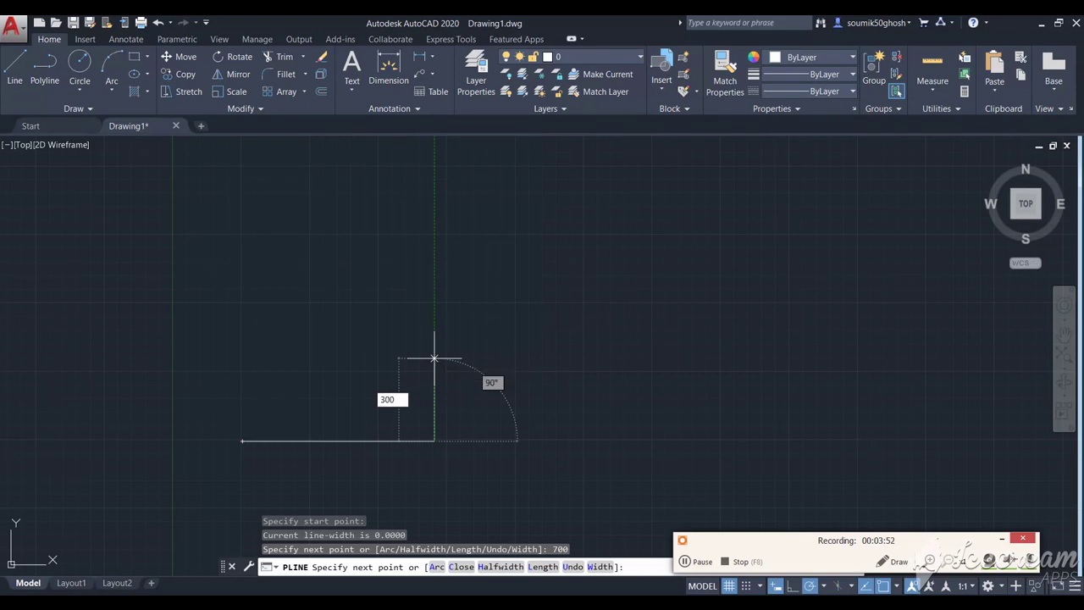
{"action": "key", "text": "Return"}
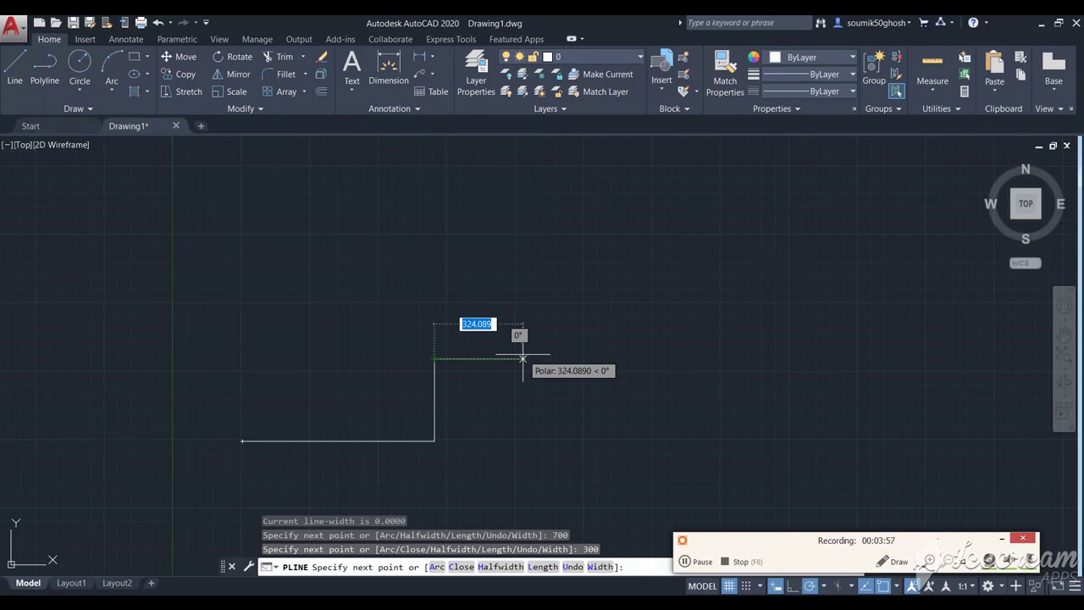
{"action": "type", "text": "200"}
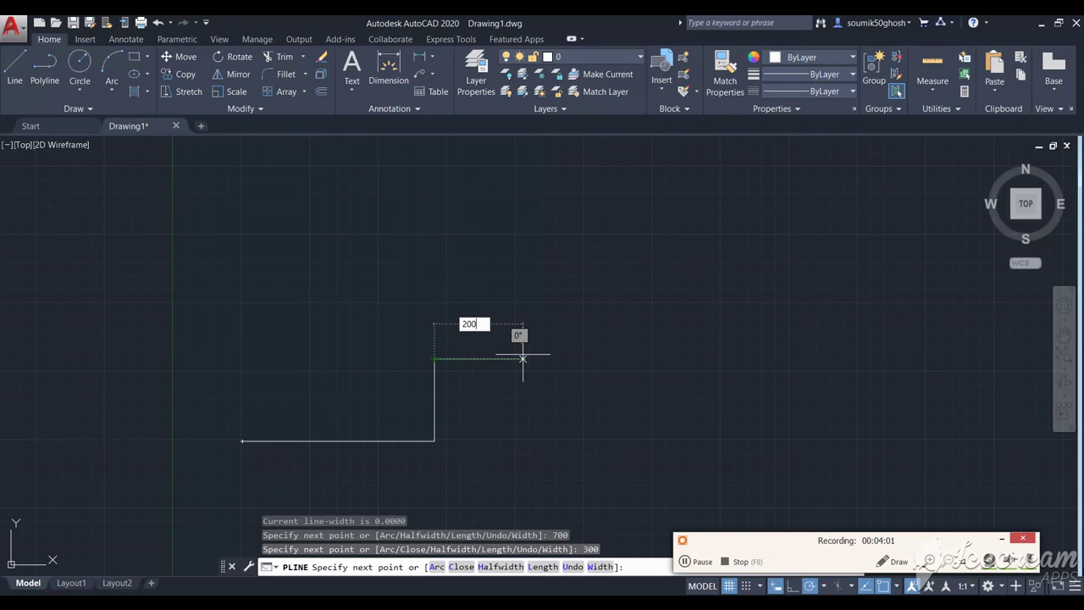
{"action": "key", "text": "Return"}
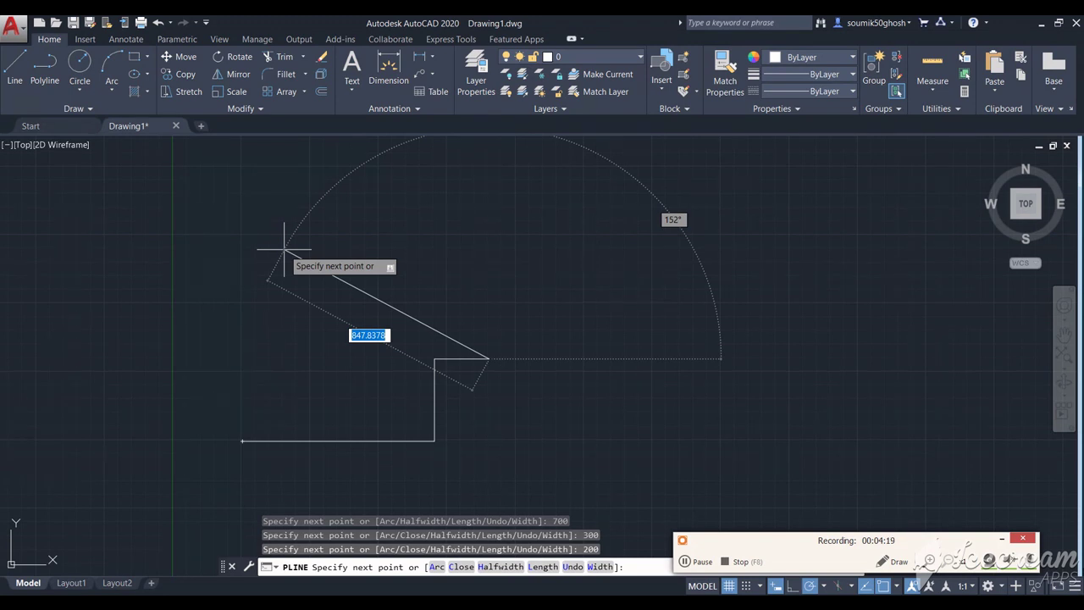
- Add an 800-unit segment up-left at about 152° and a 500-unit segment down-left at about 141°, and close the polyline
{"action": "type", "text": "8"}
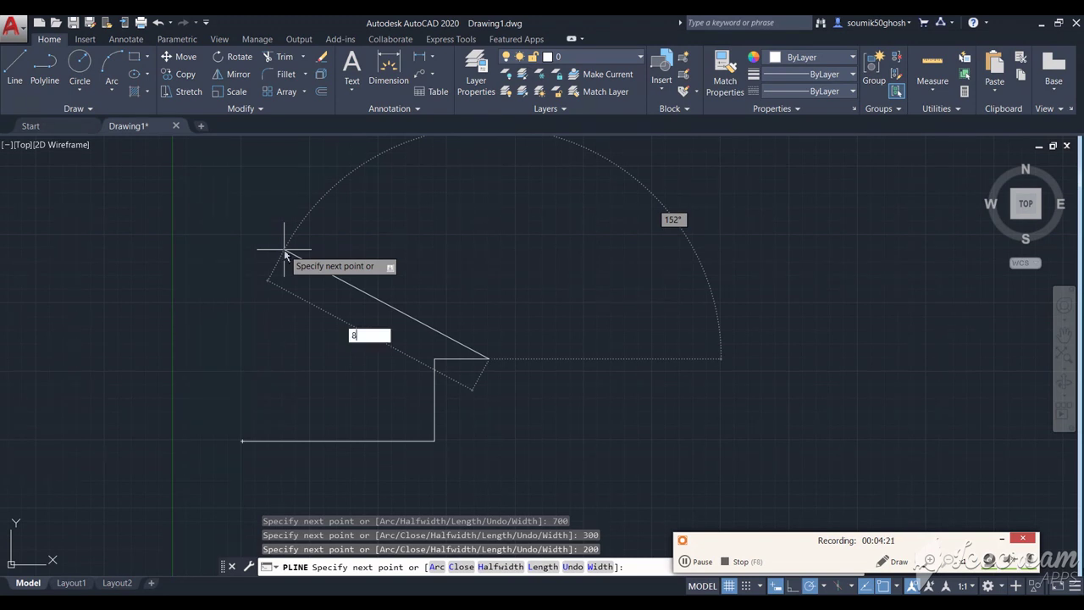
{"action": "type", "text": "00"}
{"action": "key", "text": "Return"}
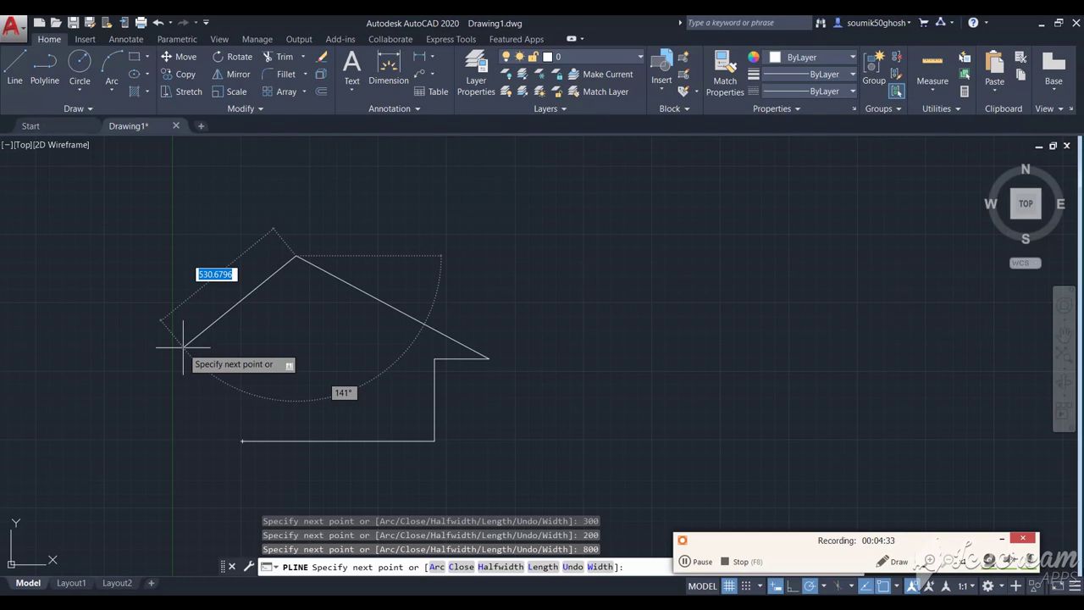
{"action": "type", "text": "500"}
{"action": "key", "text": "Return"}
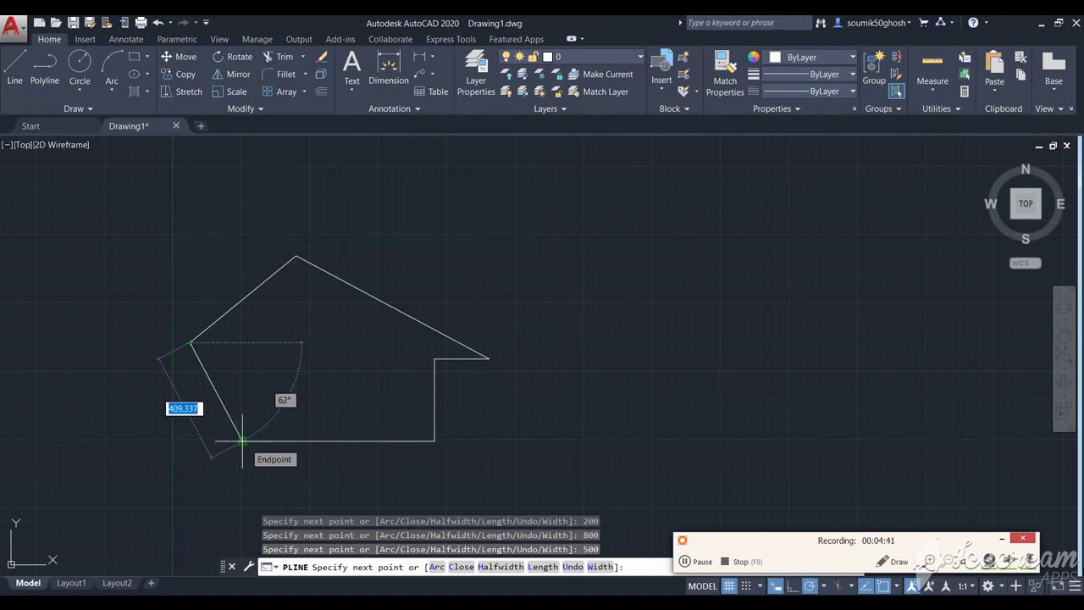
{"action": "type", "text": "cl"}
{"action": "key", "text": "Return"}
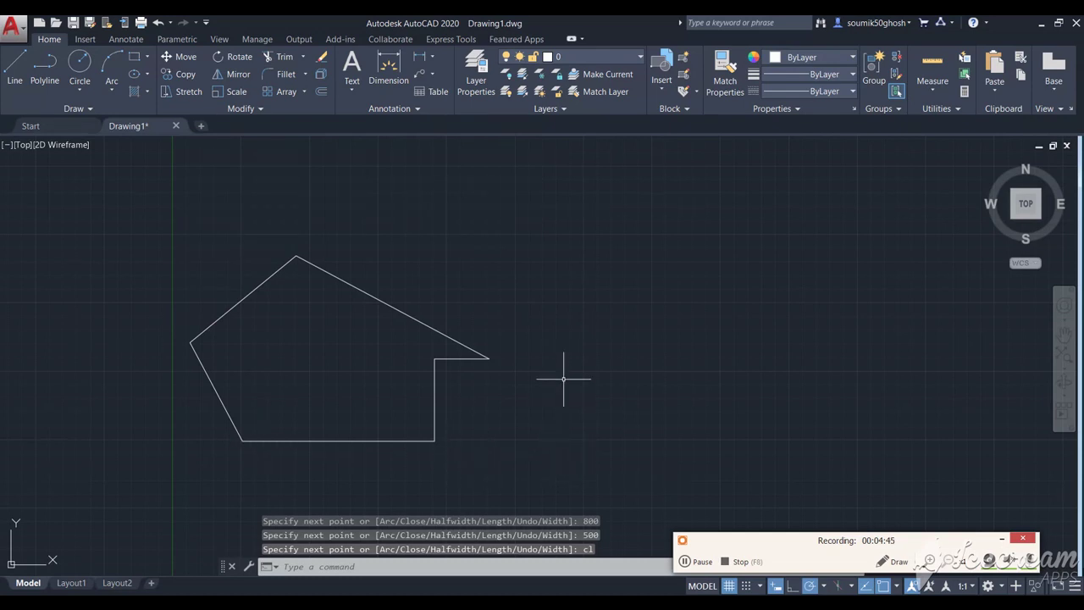
{"action": "left_click", "coordinate": [366, 294]}
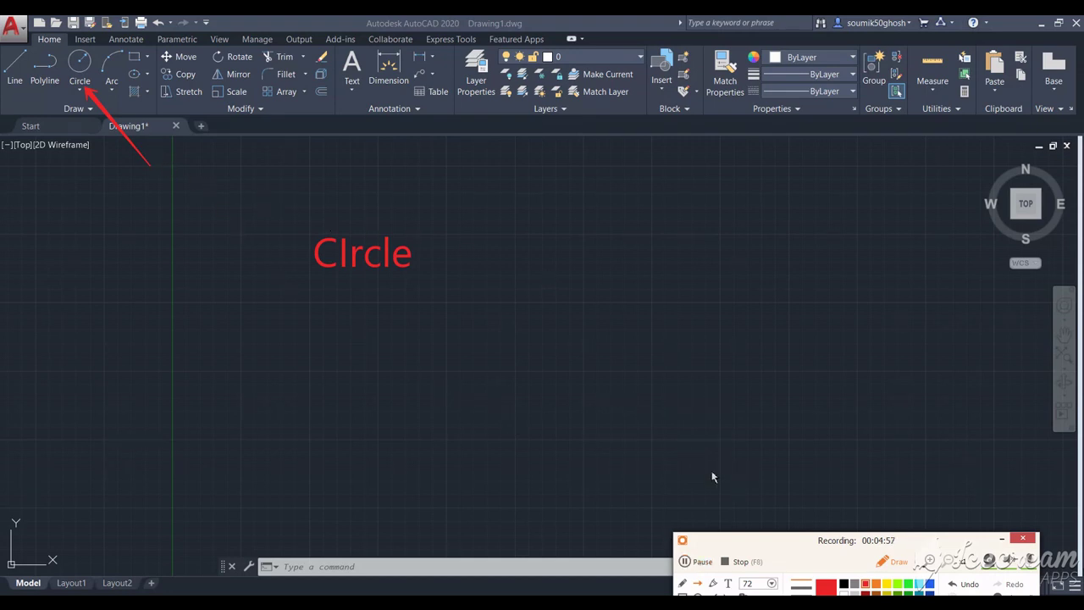
{"action": "left_click", "coordinate": [694, 562]}
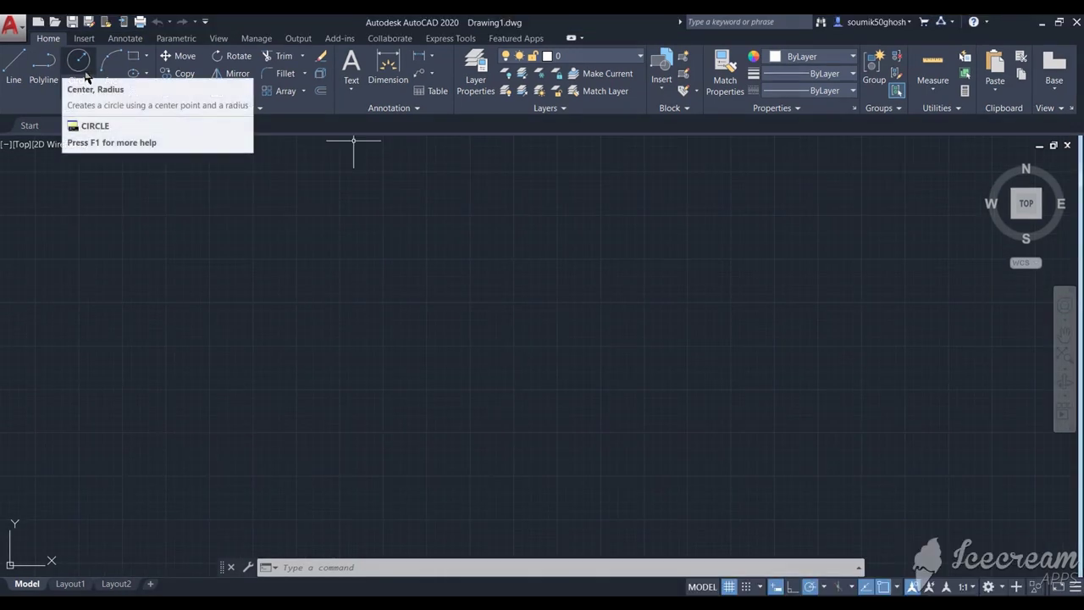
- Draw a circle with a radius of 500 in the empty drawing using the Center, Radius method
{"action": "left_click", "coordinate": [79, 61]}
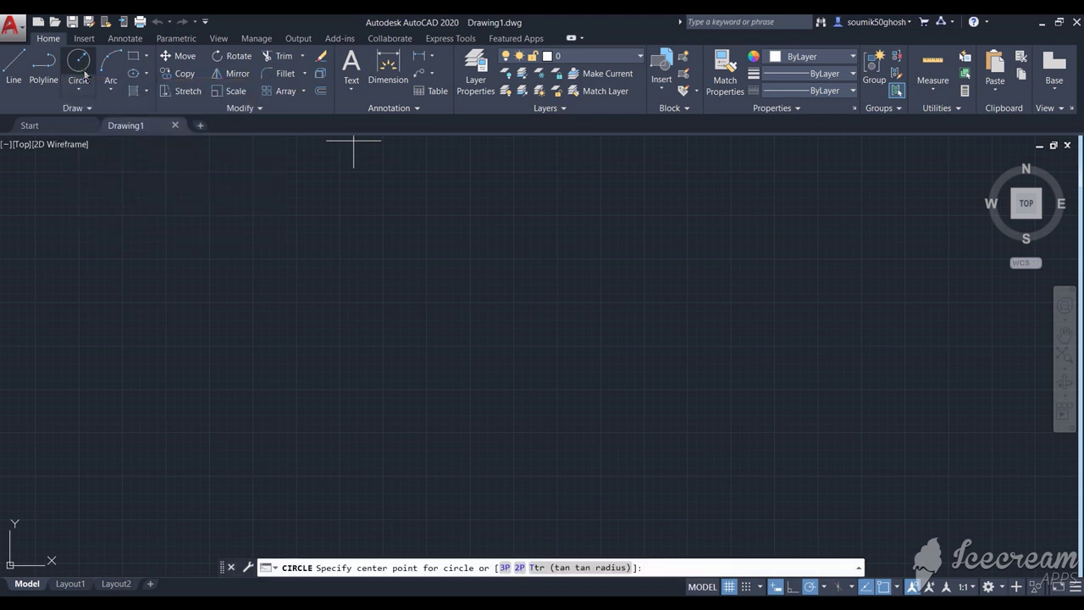
{"action": "left_click", "coordinate": [86, 75]}
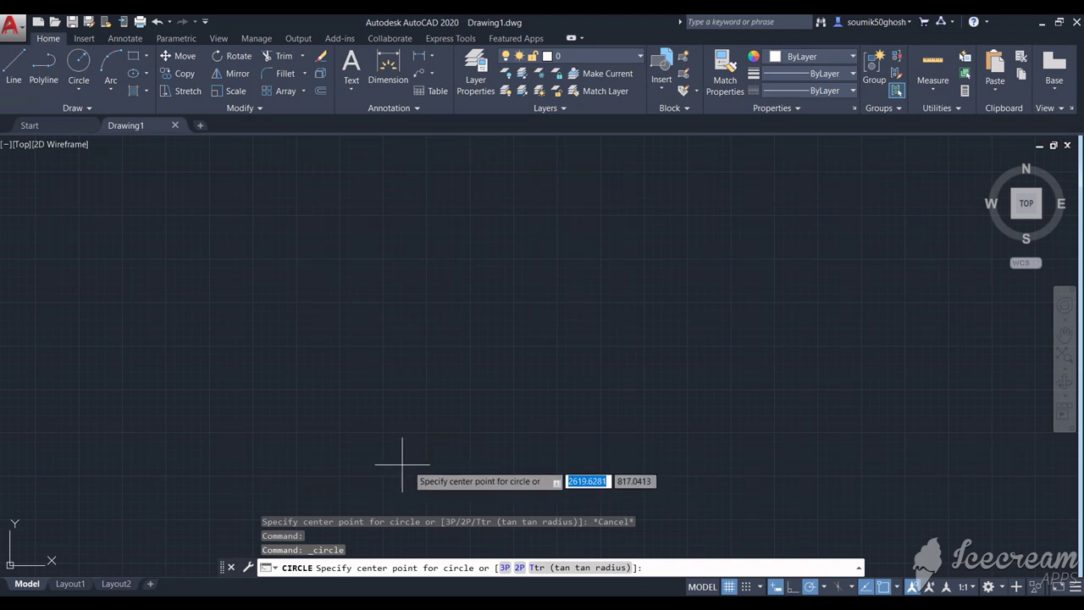
{"action": "left_click", "coordinate": [330, 324]}
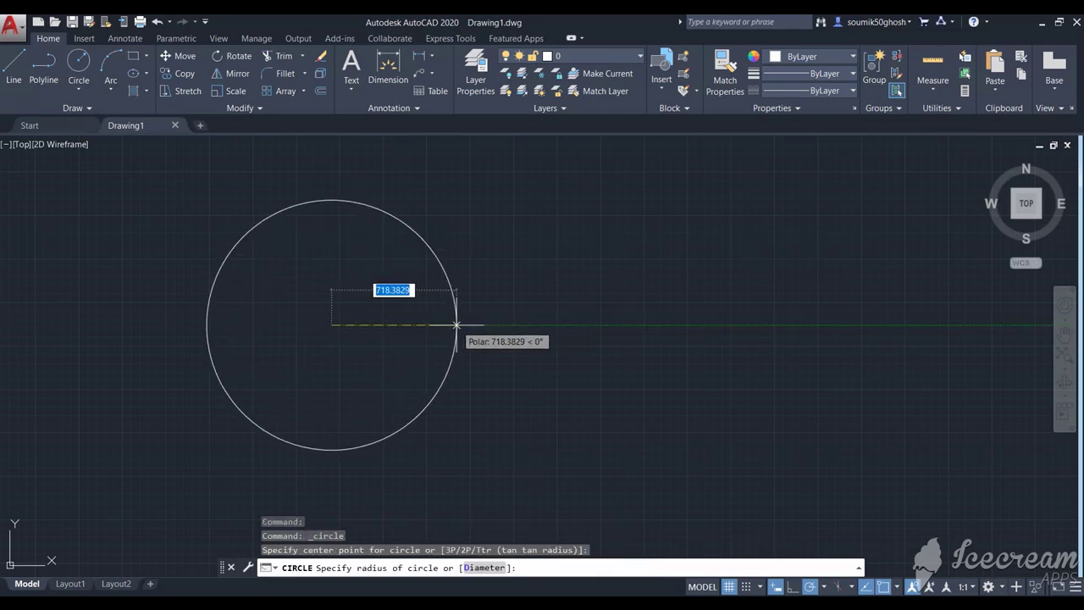
{"action": "type", "text": "500"}
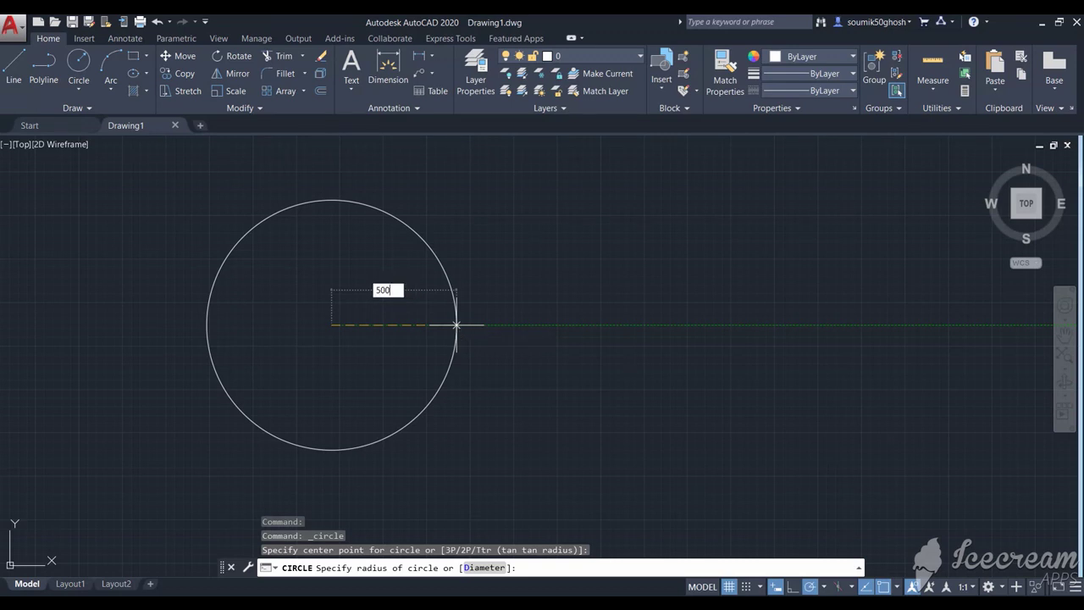
{"action": "key", "text": "Return"}
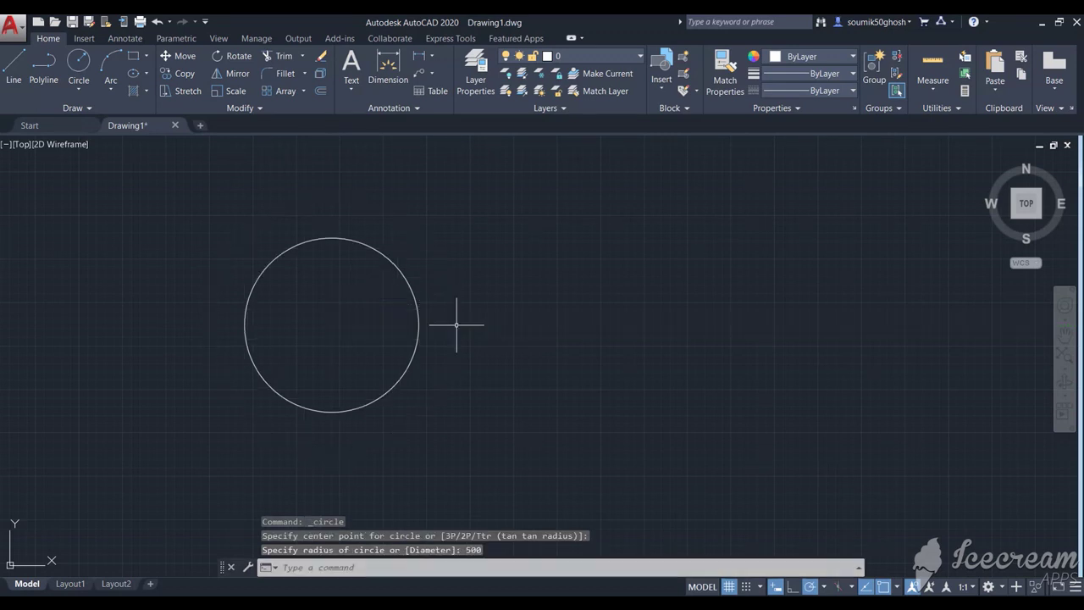
- Delete the circle of radius 500
{"action": "left_click", "coordinate": [373, 604]}
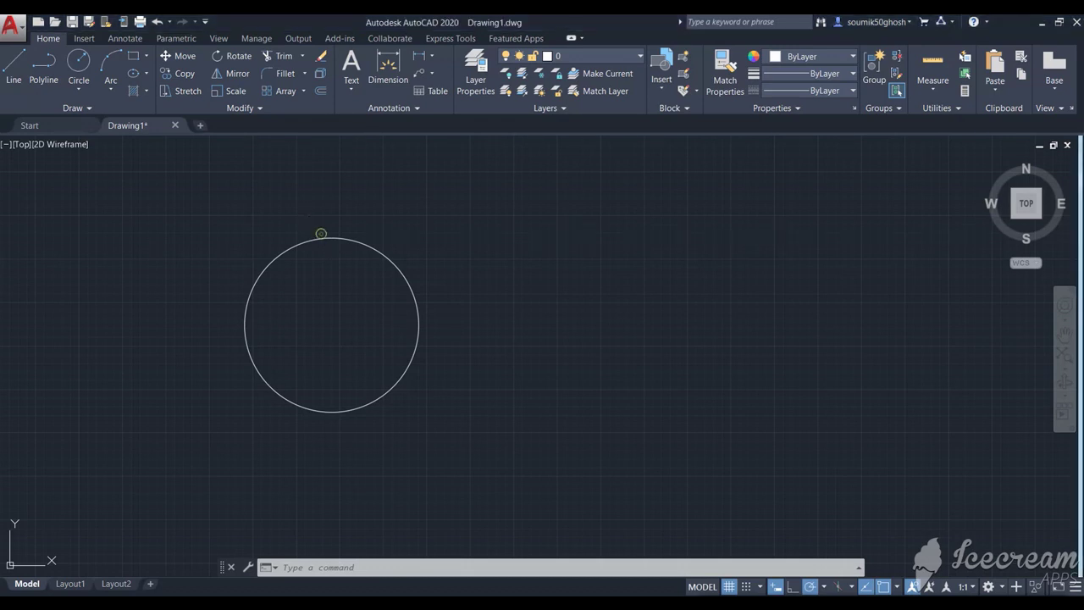
{"action": "left_click", "coordinate": [332, 239]}
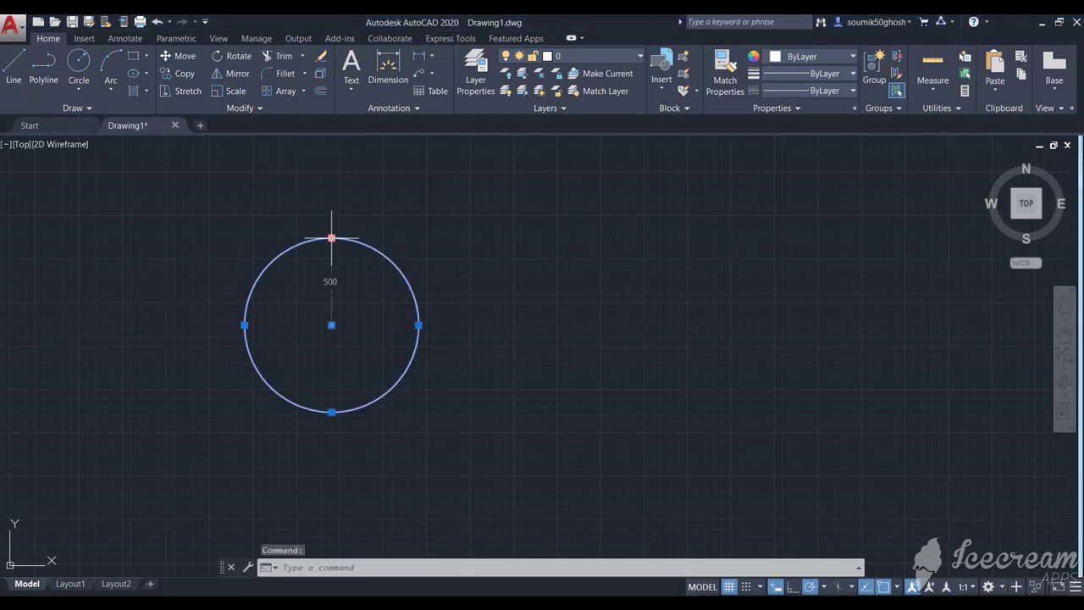
{"action": "key", "text": "Delete"}
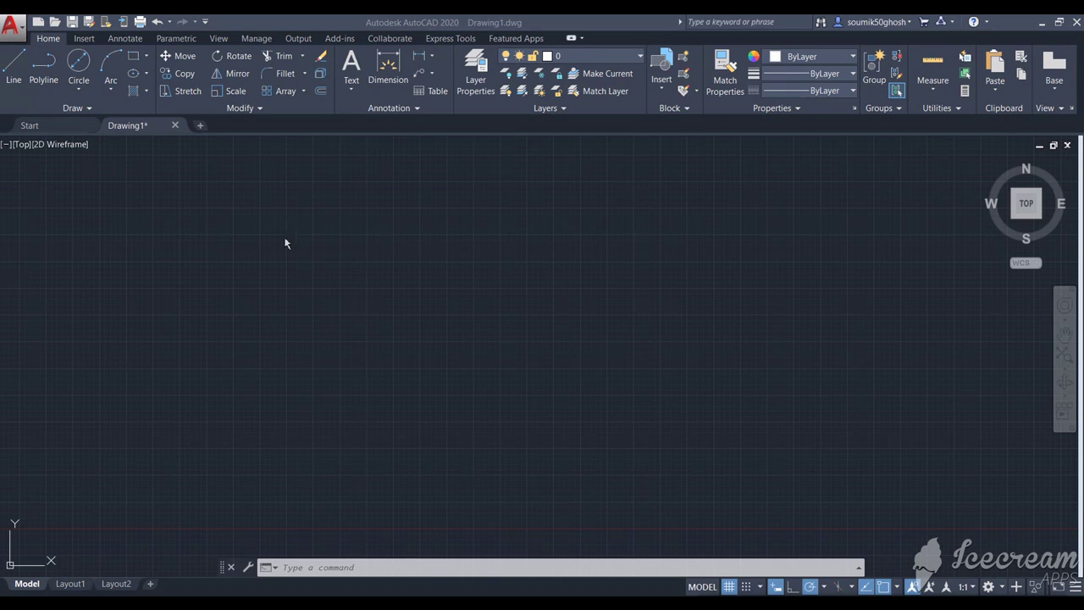
- Draw a circle with the Center, Diameter method, entering 1000 for the center point and 2000 for the diameter
{"action": "left_click", "coordinate": [78, 91]}
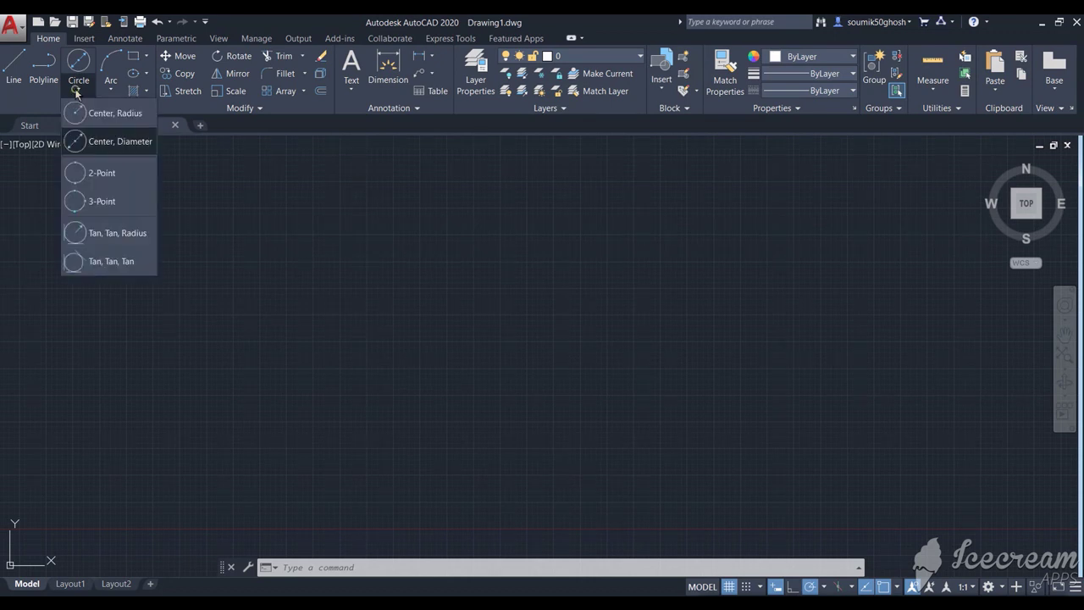
{"action": "left_click", "coordinate": [105, 144]}
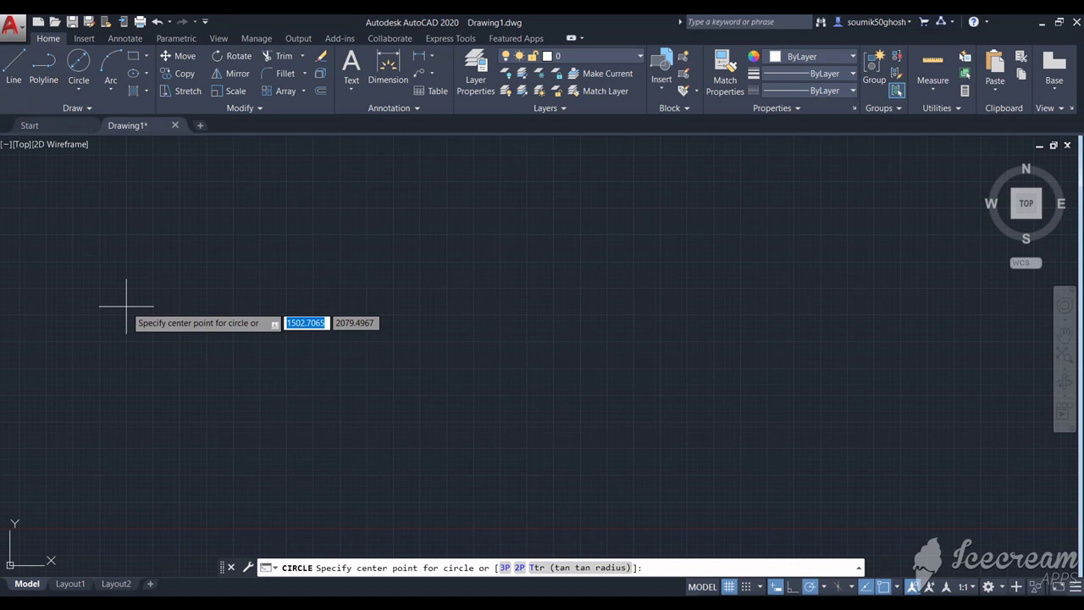
{"action": "type", "text": "100"}
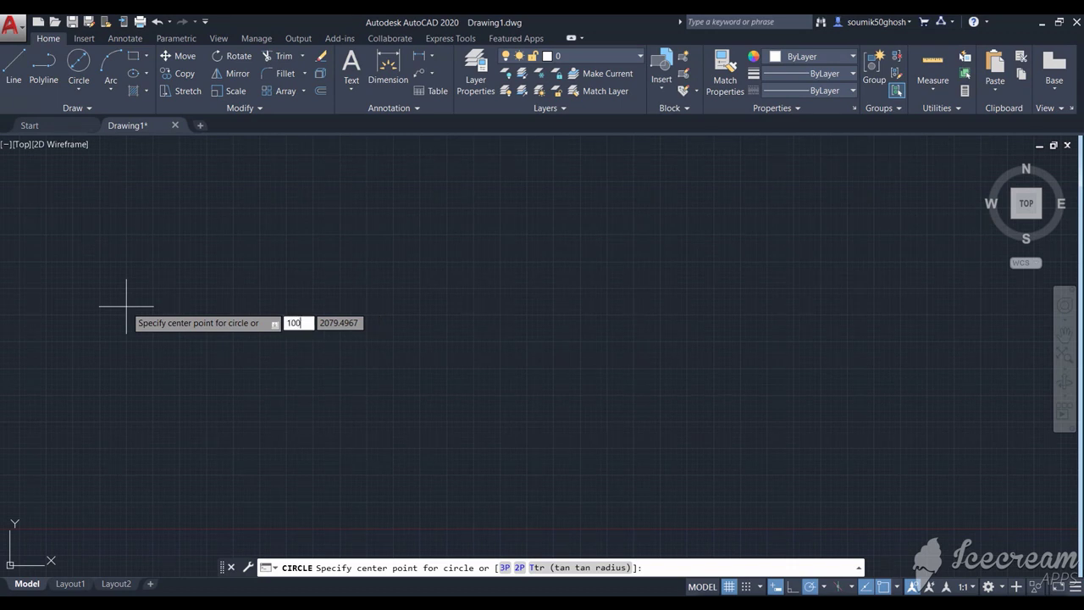
{"action": "type", "text": "0"}
{"action": "key", "text": "Return"}
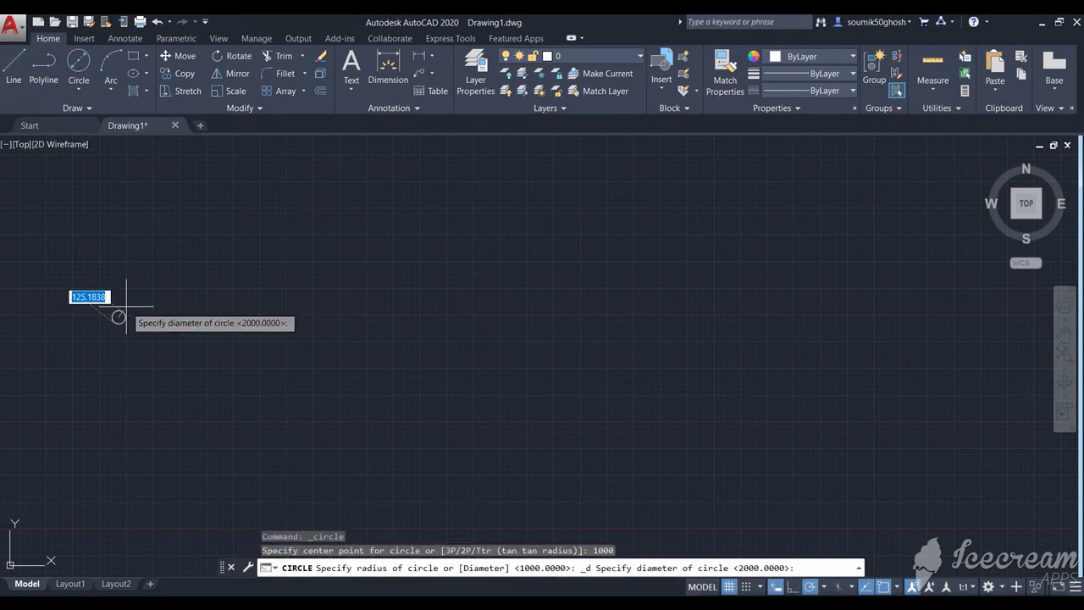
{"action": "type", "text": "2000"}
{"action": "key", "text": "Return"}
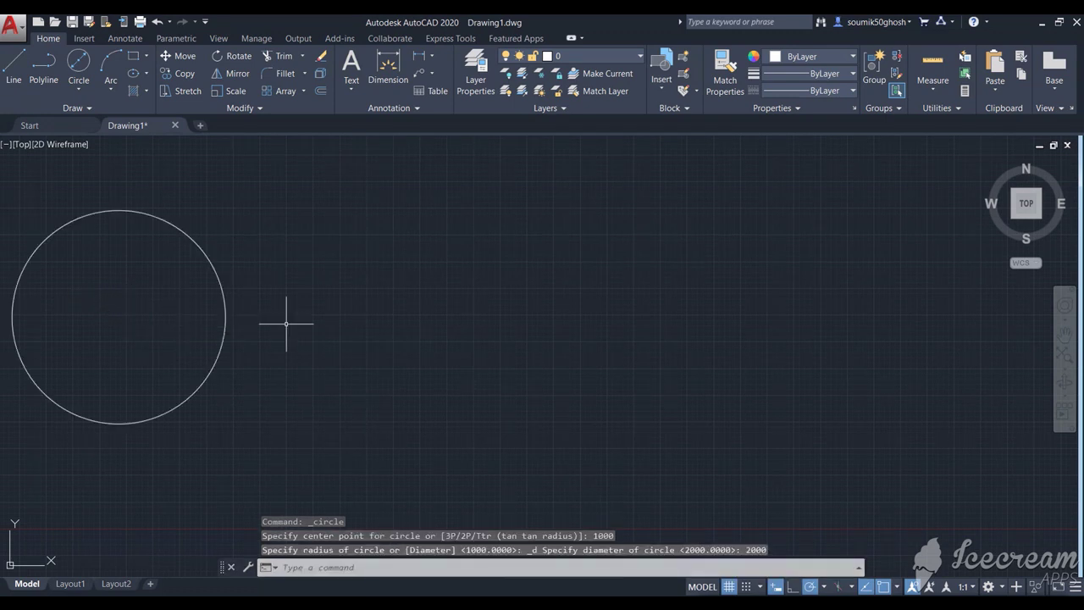
- Delete the circle drawn by center and diameter
{"action": "scroll", "coordinate": [286, 323], "scroll_direction": "down", "scroll_amount": 4}
{"action": "scroll", "coordinate": [286, 322], "scroll_direction": "up", "scroll_amount": 2}
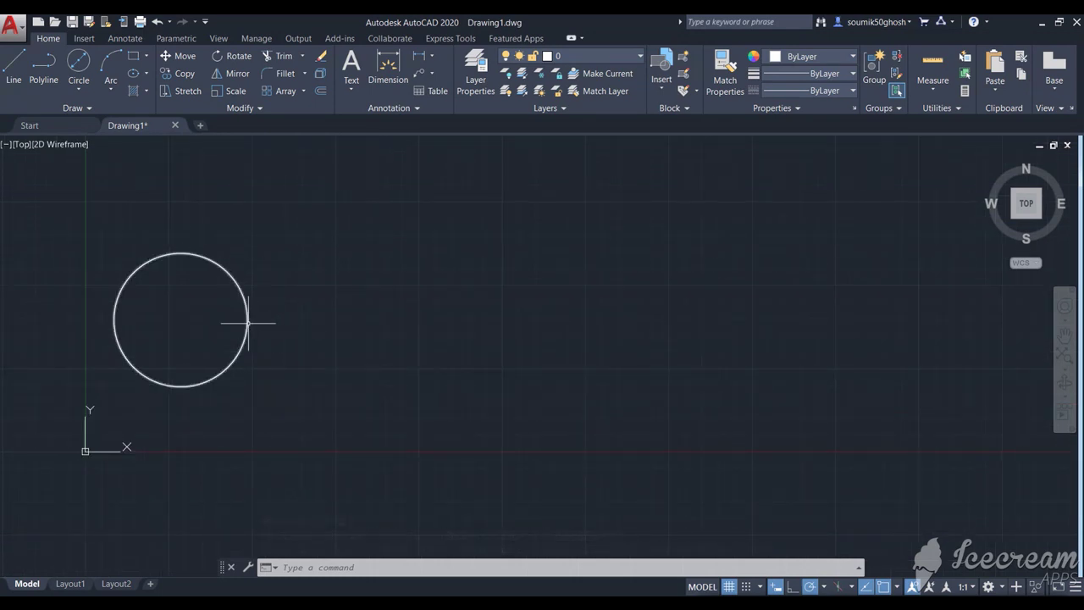
{"action": "left_click", "coordinate": [249, 321]}
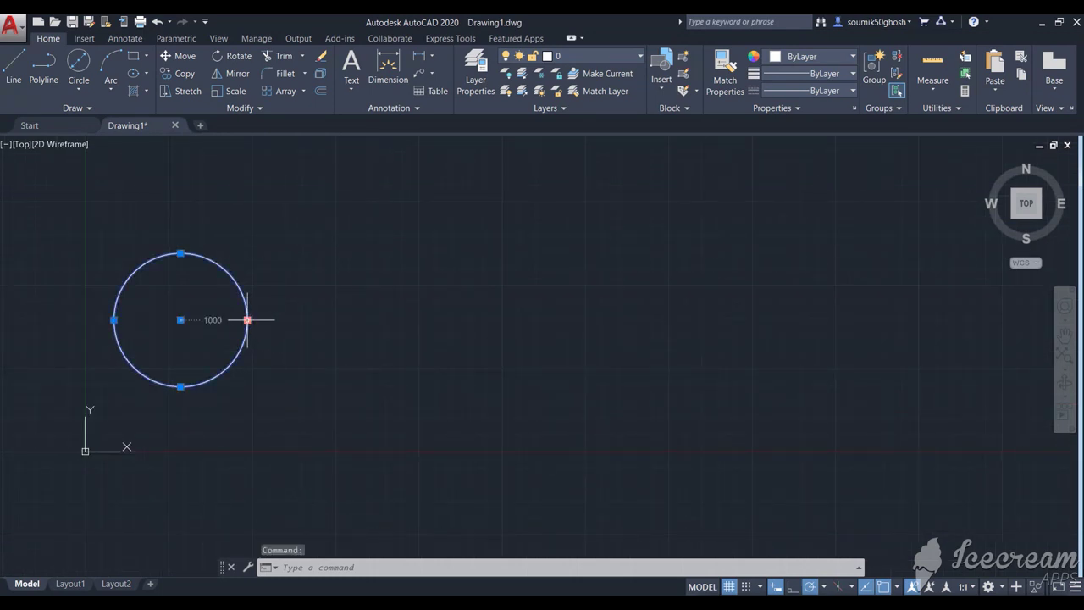
{"action": "key", "text": "Delete"}
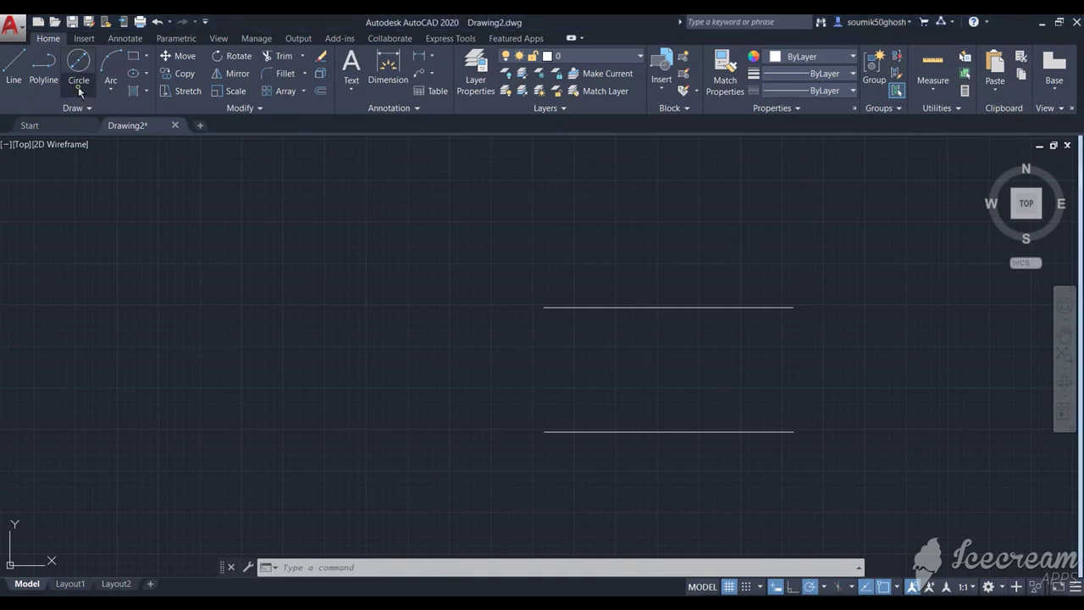
- Draw a 2-Point circle between the two parallel lines, from a point near the lower line's left end straight up to the upper line
{"action": "left_click", "coordinate": [77, 87]}
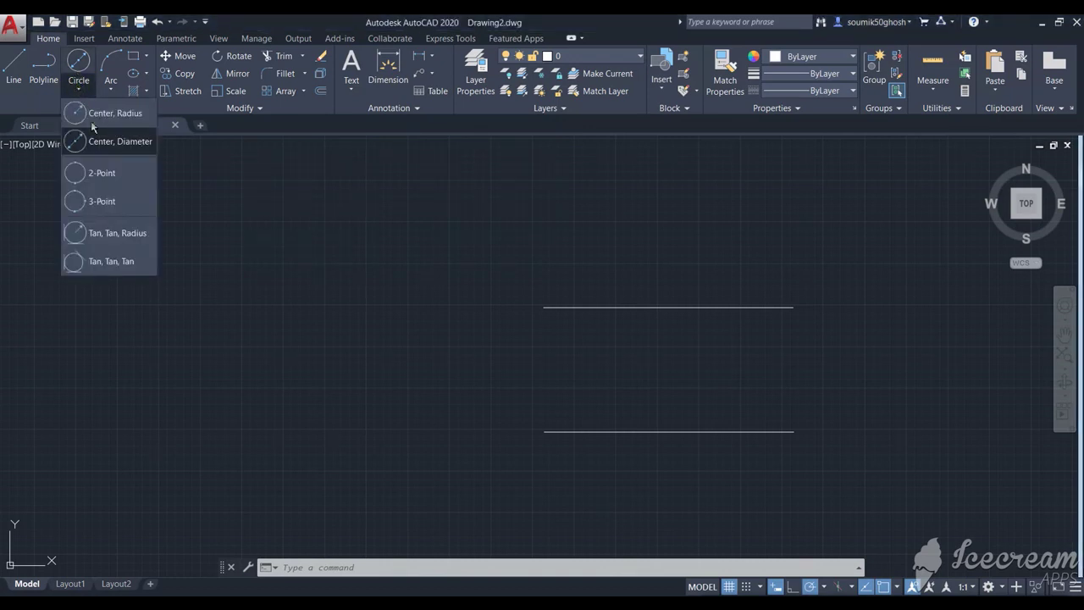
{"action": "left_click", "coordinate": [100, 174]}
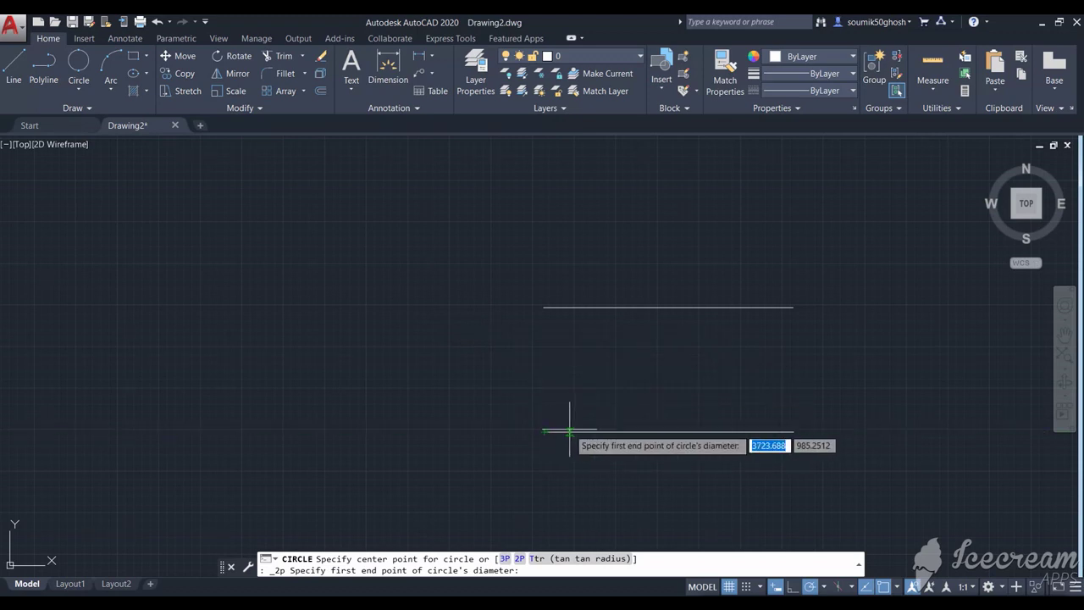
{"action": "left_click", "coordinate": [568, 431]}
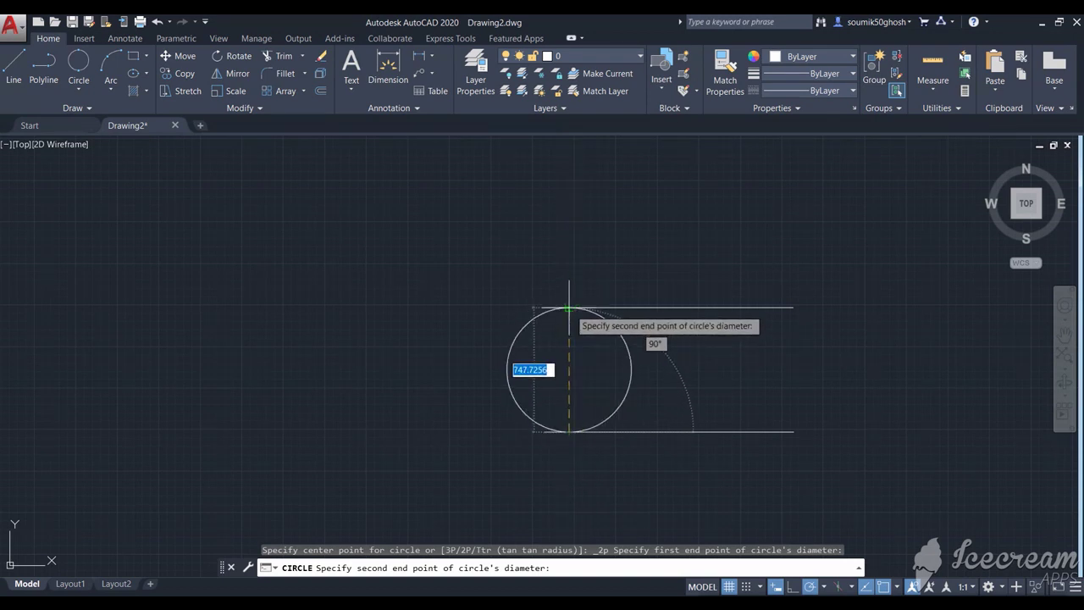
{"action": "left_click", "coordinate": [569, 308]}
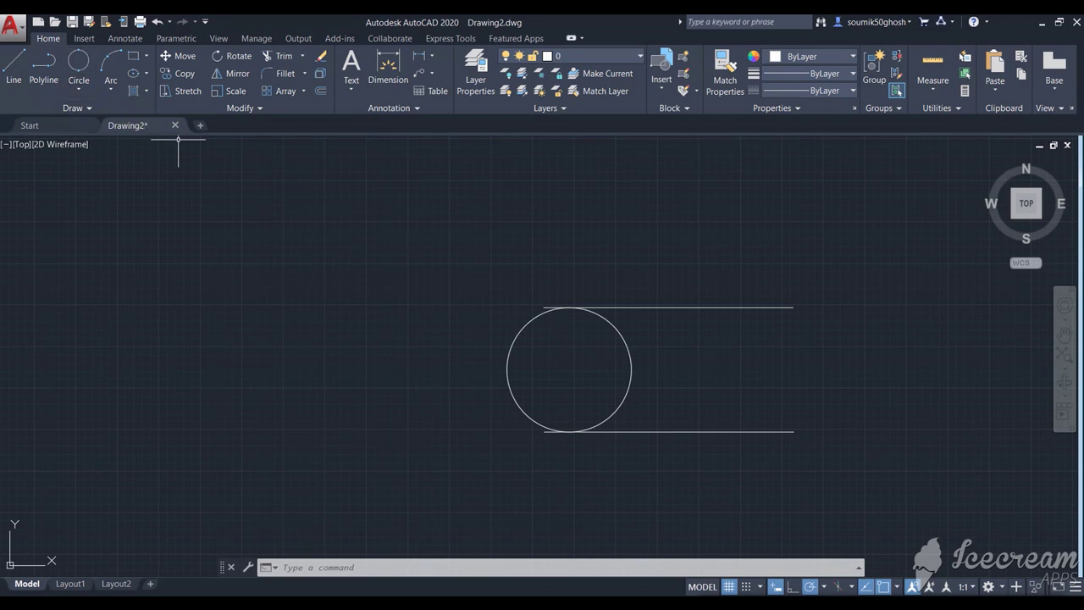
- Delete the 2-Point circle together with the two horizontal lines
{"action": "left_click", "coordinate": [635, 305]}
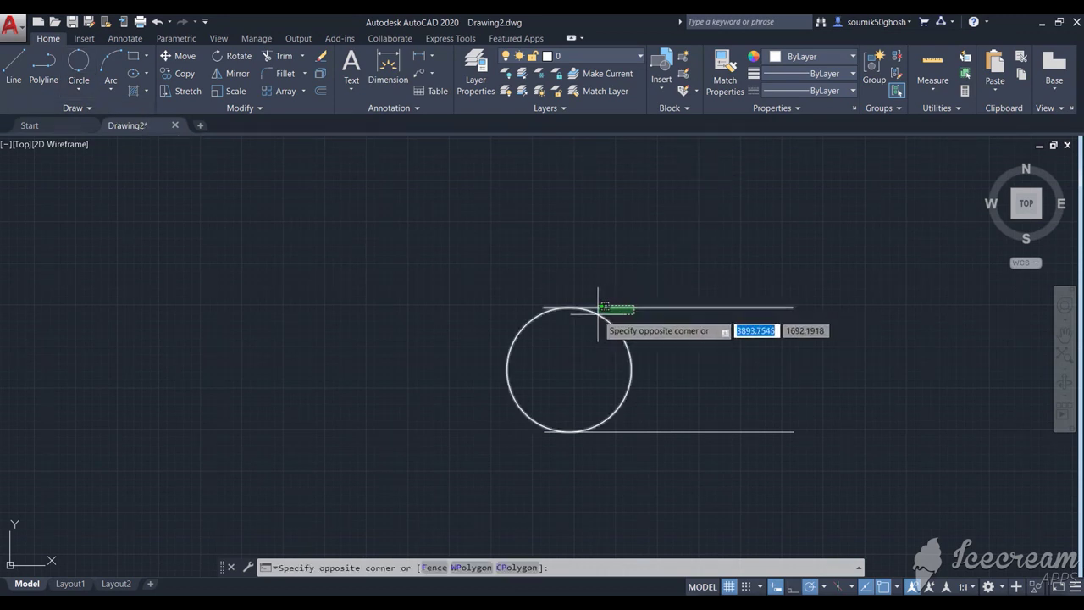
{"action": "left_click", "coordinate": [533, 222]}
{"action": "left_click", "coordinate": [415, 223]}
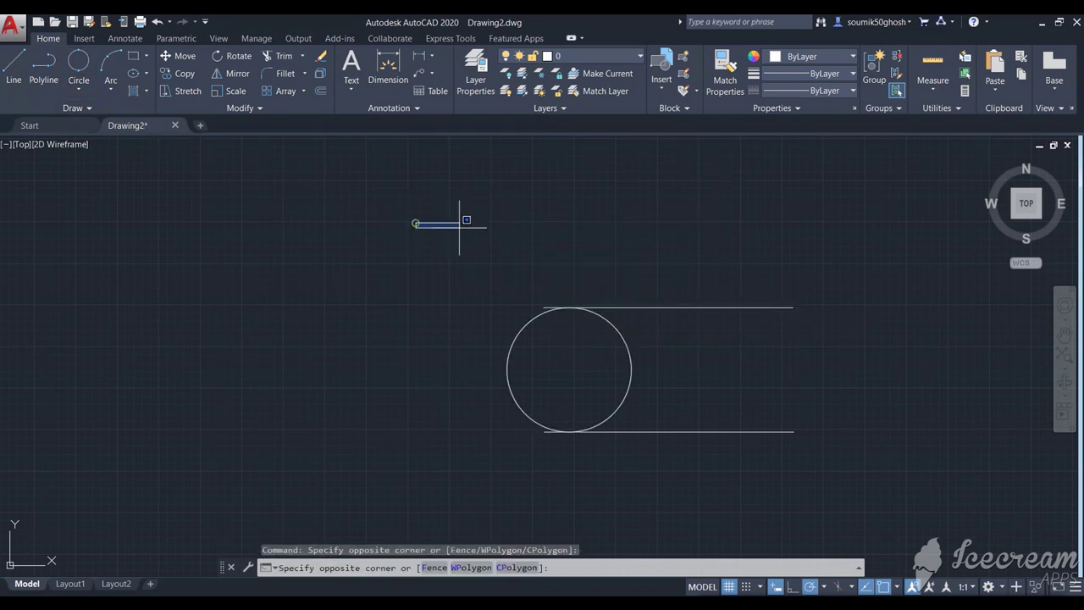
{"action": "mouse_move", "coordinate": [460, 224]}
{"action": "left_mouse_down"}
{"action": "mouse_move", "coordinate": [944, 242]}
{"action": "mouse_move", "coordinate": [852, 443]}
{"action": "mouse_move", "coordinate": [686, 492]}
{"action": "mouse_move", "coordinate": [530, 482]}
{"action": "left_mouse_up"}
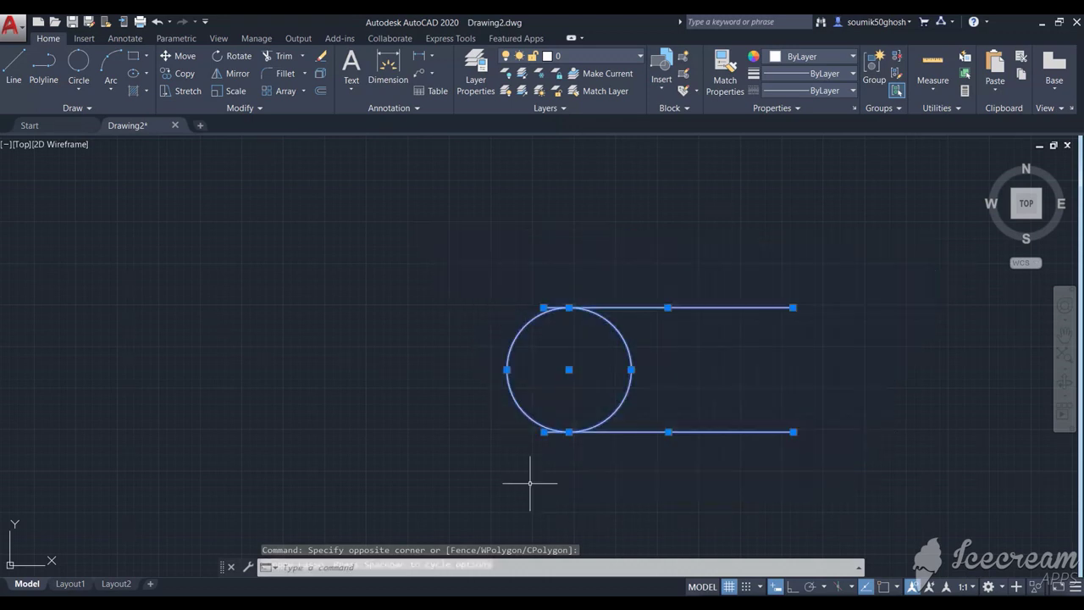
{"action": "key", "text": "Delete"}
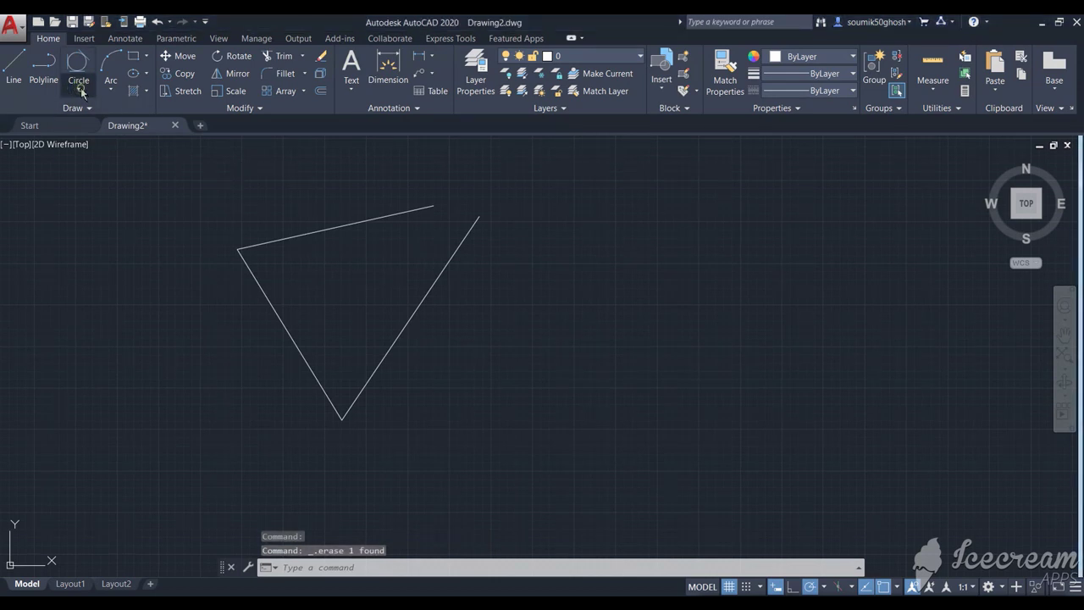
- Draw a 3-Point circle inside the open triangle through one point on each of its three lines
{"action": "left_click", "coordinate": [80, 87]}
{"action": "left_click", "coordinate": [112, 201]}
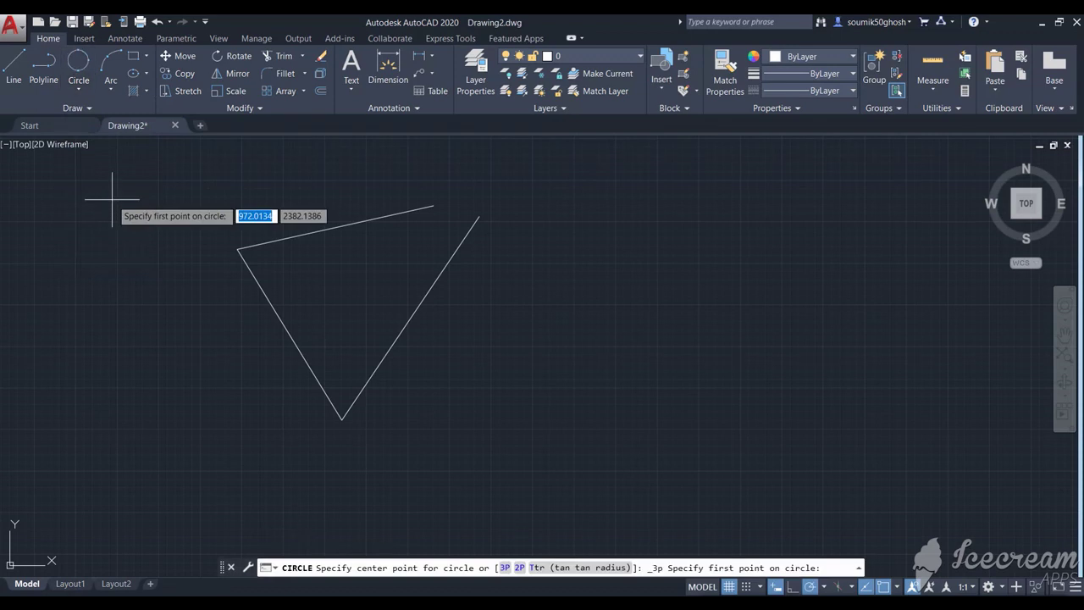
{"action": "left_click", "coordinate": [292, 334]}
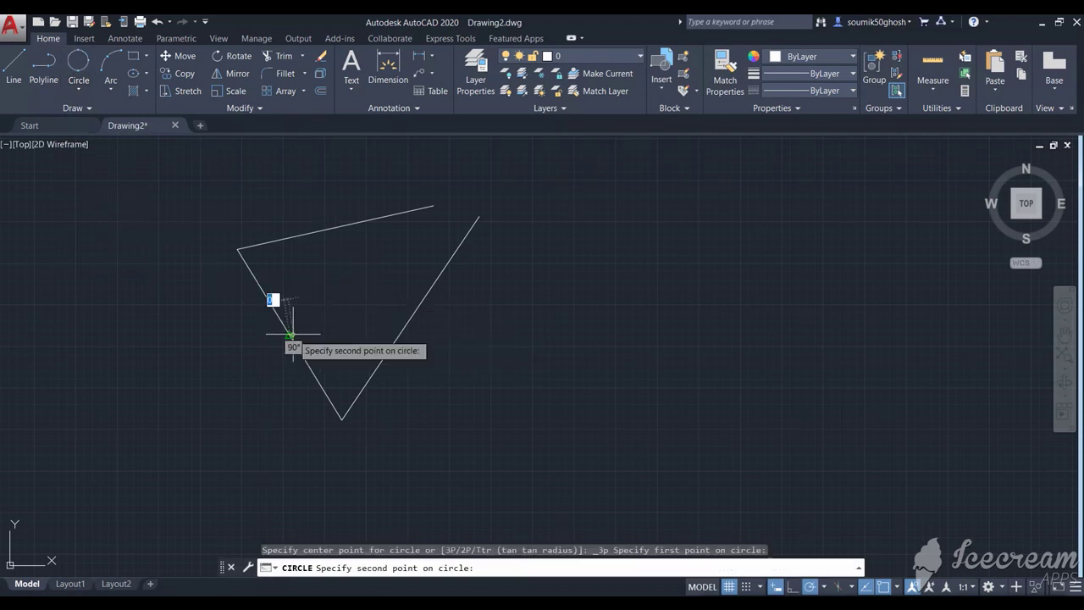
{"action": "left_click", "coordinate": [401, 331]}
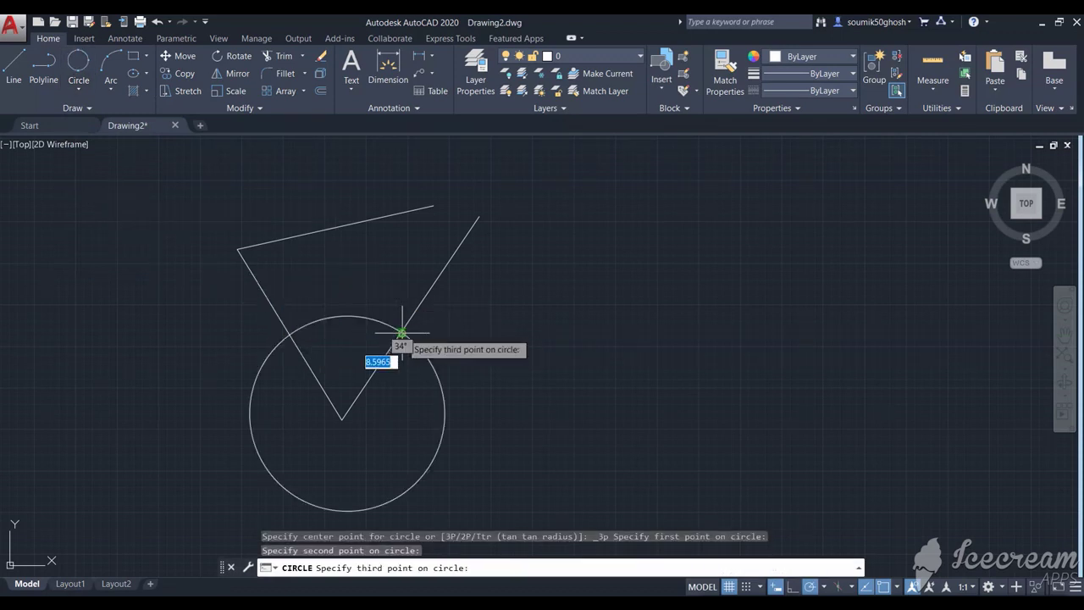
{"action": "left_click", "coordinate": [335, 228]}
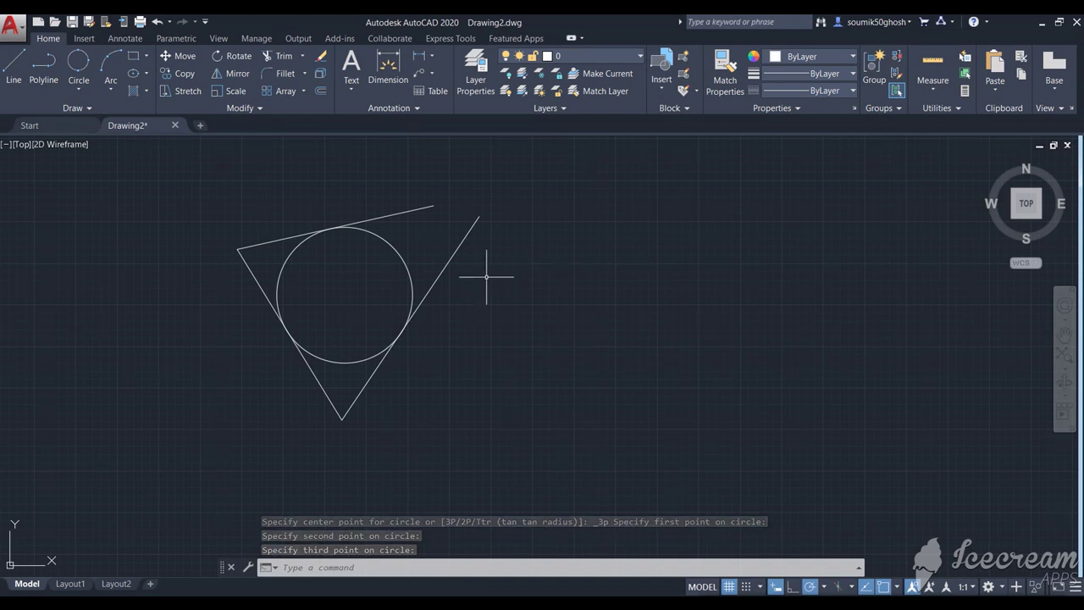
- Delete the 3-Point circle and draw a Tan, Tan, Radius circle of radius 350 tangent to the two lines that meet at the lower vertex
{"action": "left_click", "coordinate": [408, 270]}
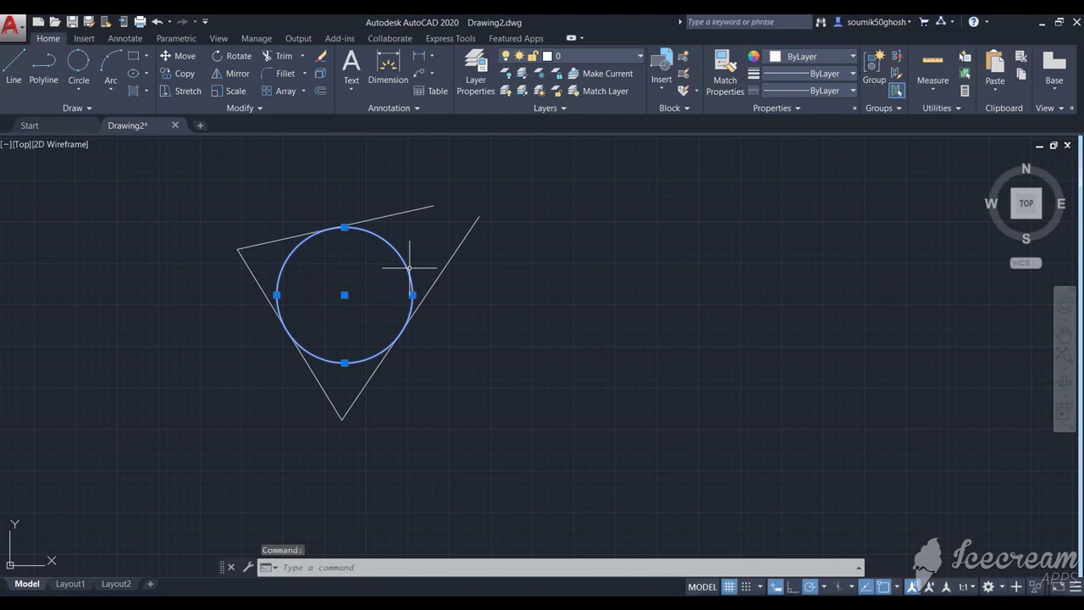
{"action": "key", "text": "Delete"}
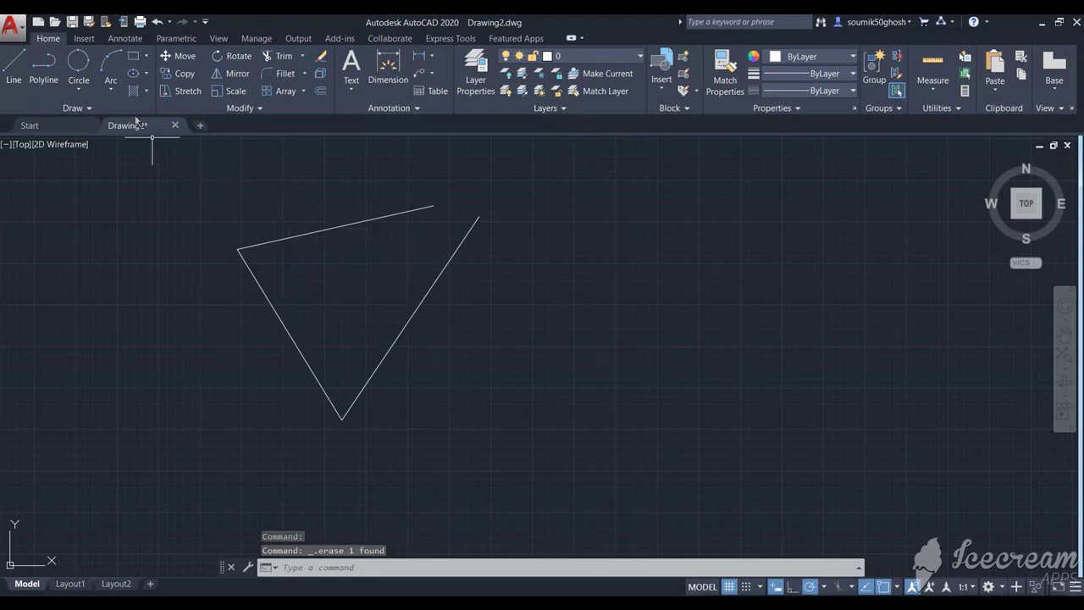
{"action": "left_click", "coordinate": [82, 97]}
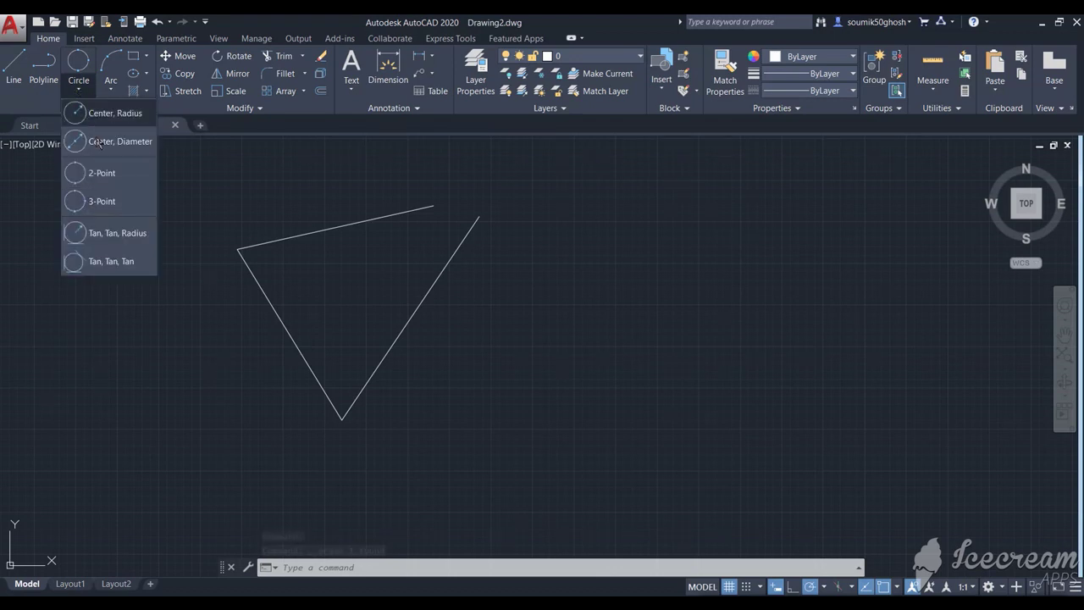
{"action": "left_click", "coordinate": [116, 238]}
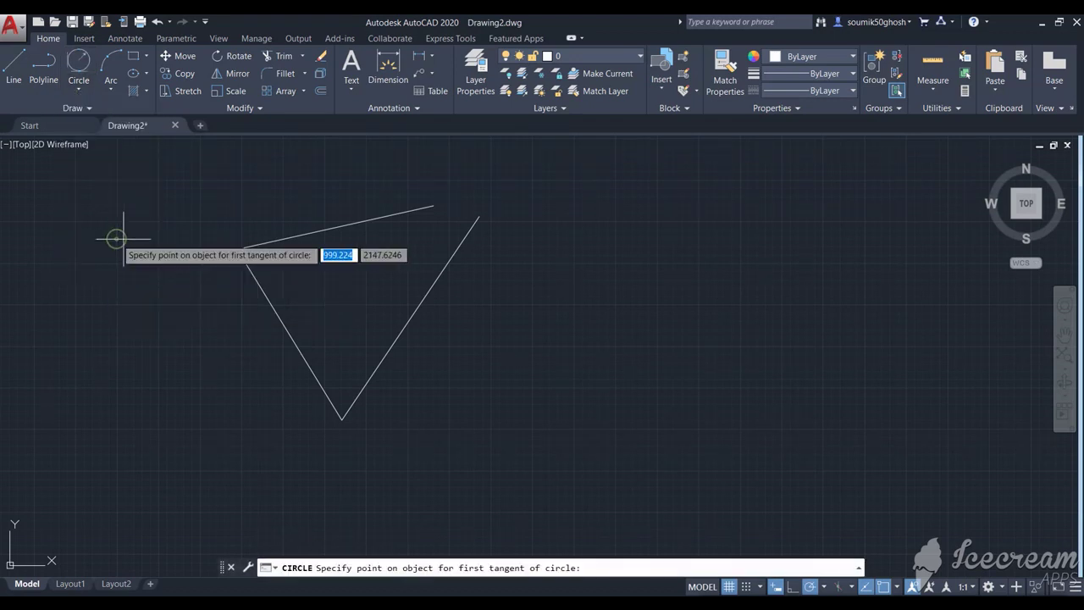
{"action": "left_click", "coordinate": [296, 344]}
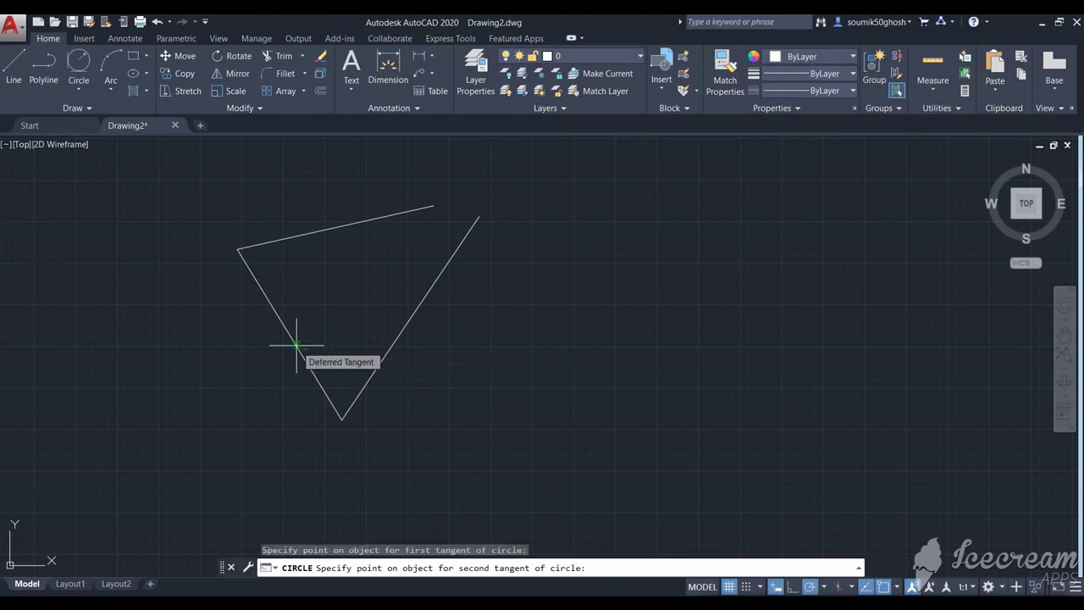
{"action": "left_click", "coordinate": [387, 350]}
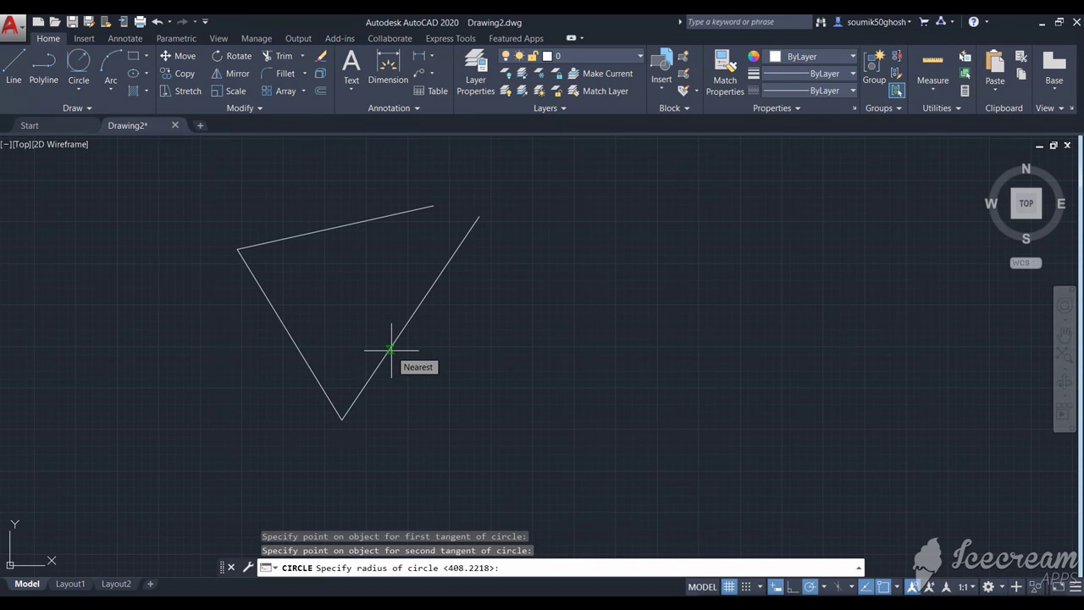
{"action": "type", "text": "350"}
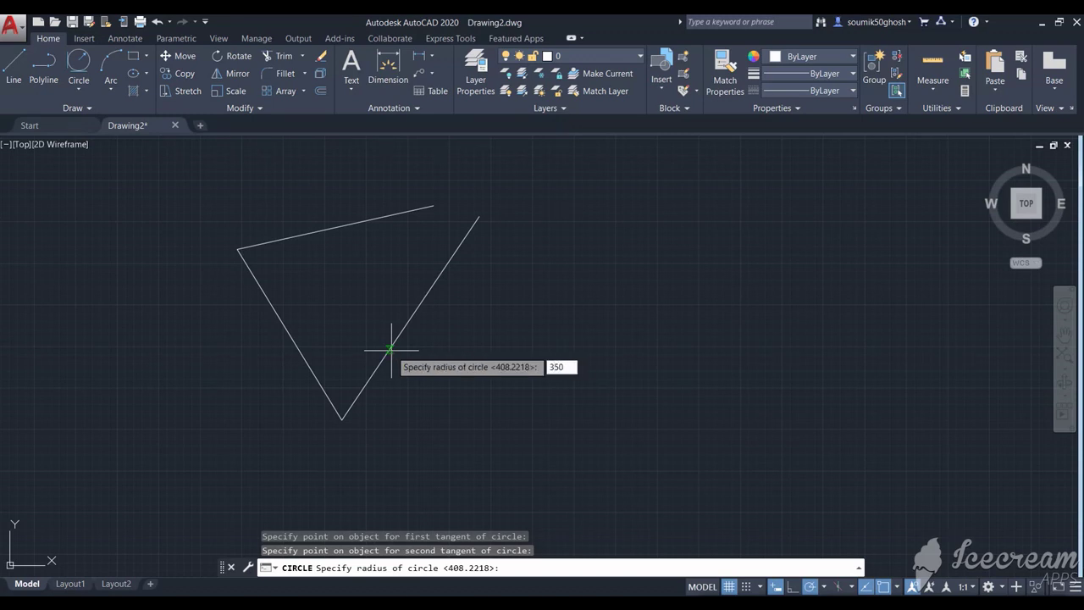
{"action": "key", "text": "Return"}
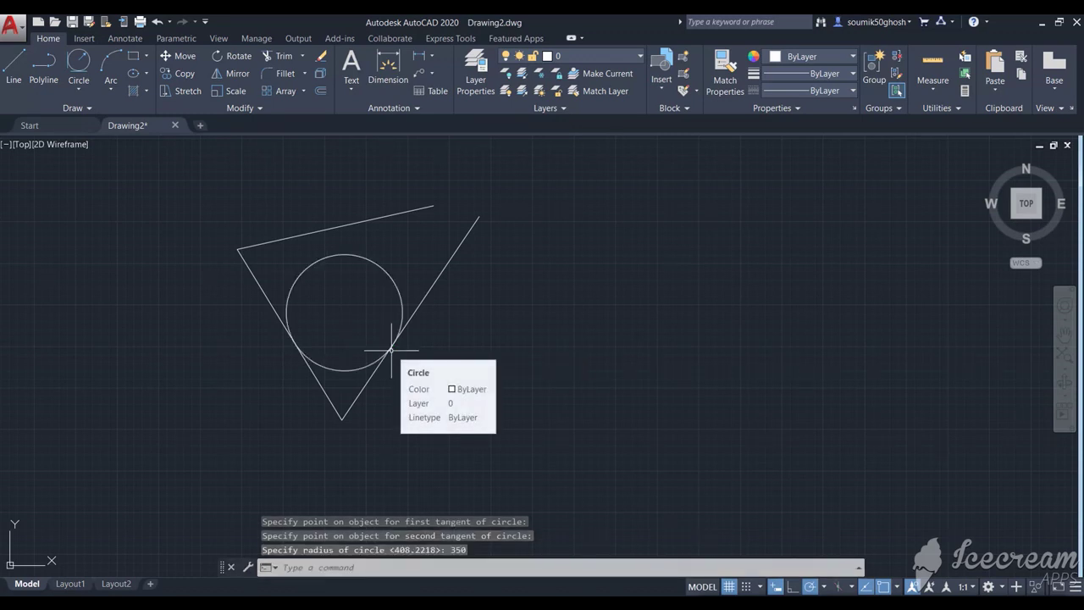
- Delete the radius 350 circle and draw a Tan, Tan, Tan circle tangent to all three lines of the open triangle
{"action": "left_click", "coordinate": [394, 281]}
{"action": "key", "text": "Delete"}
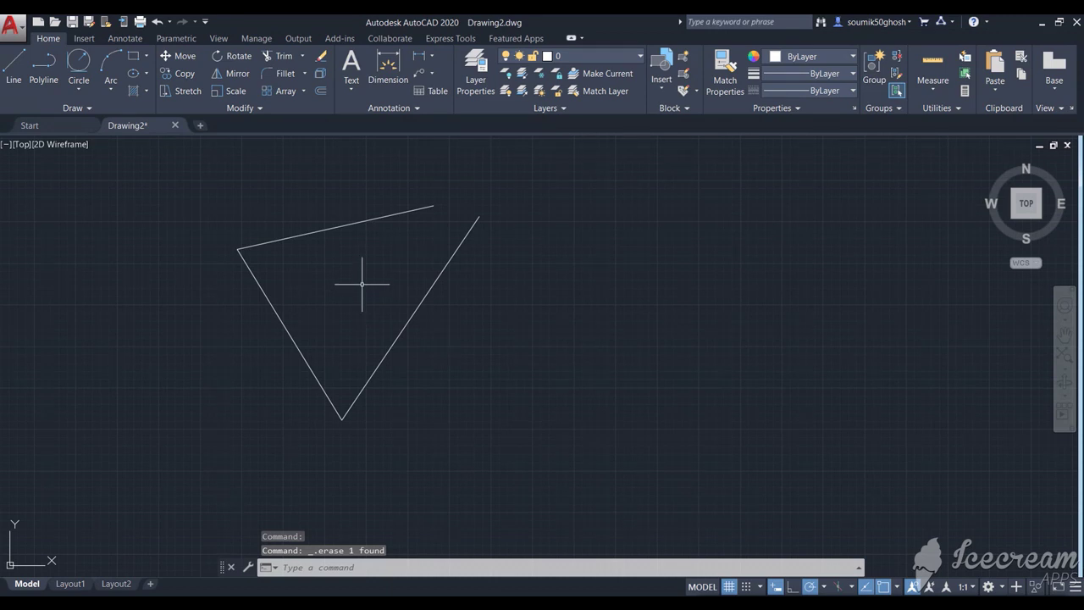
{"action": "left_click", "coordinate": [77, 89]}
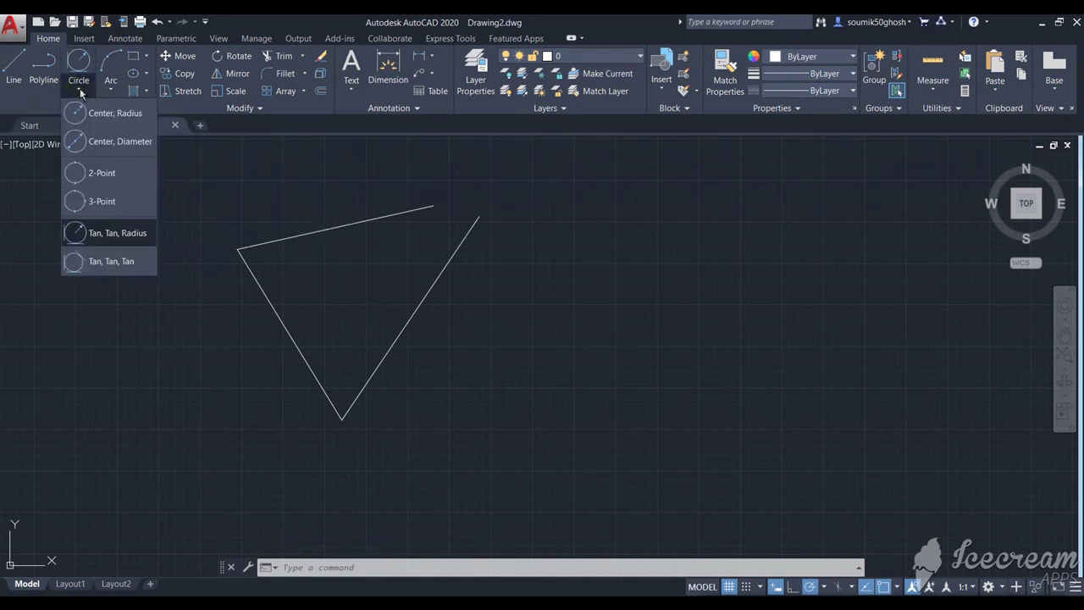
{"action": "left_click", "coordinate": [127, 268]}
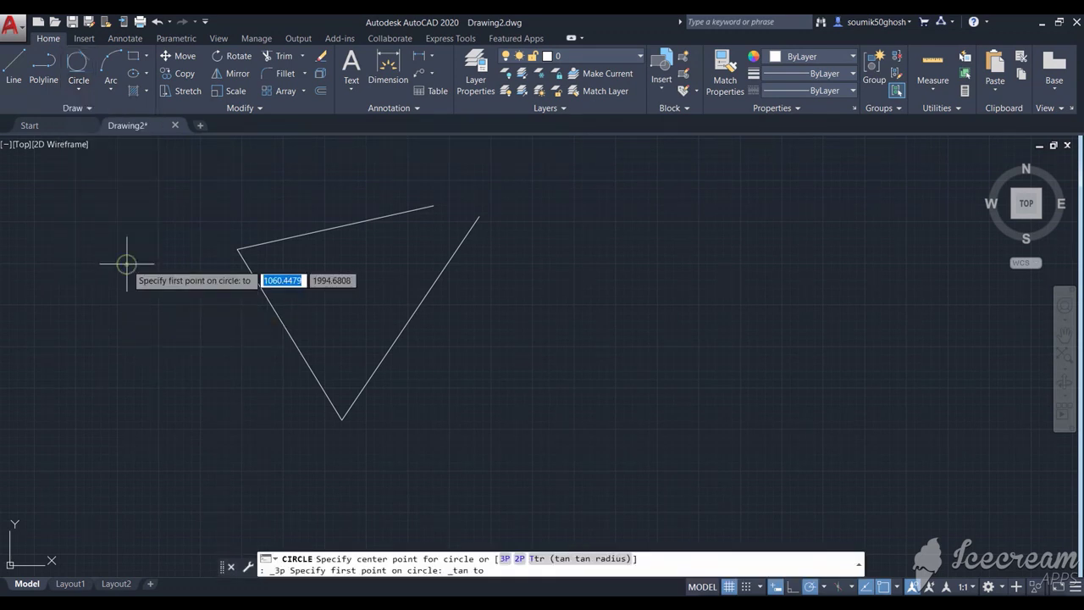
{"action": "left_click", "coordinate": [294, 343]}
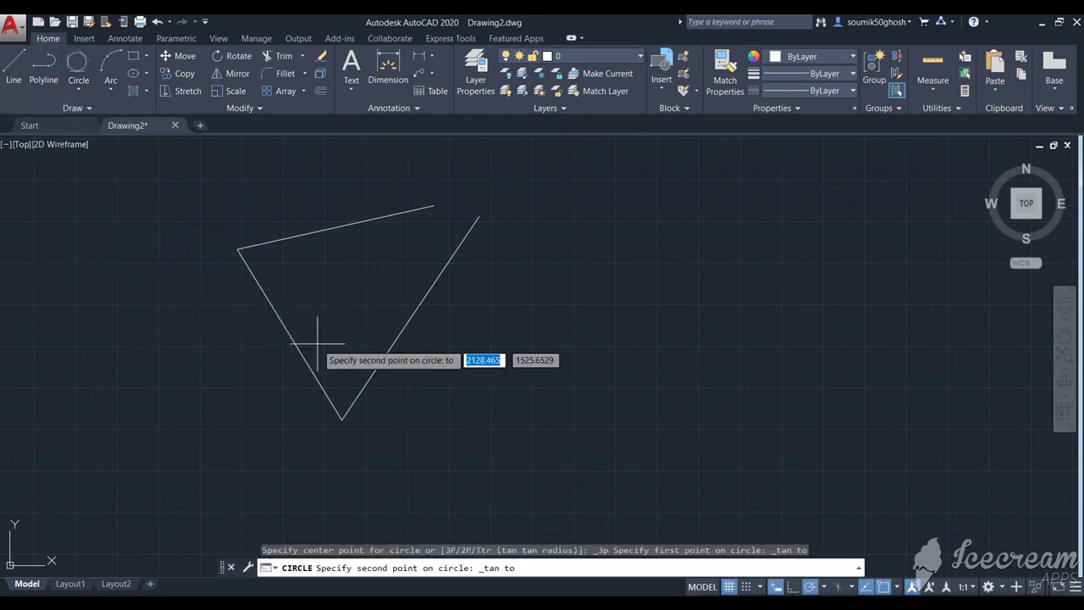
{"action": "left_click", "coordinate": [397, 335]}
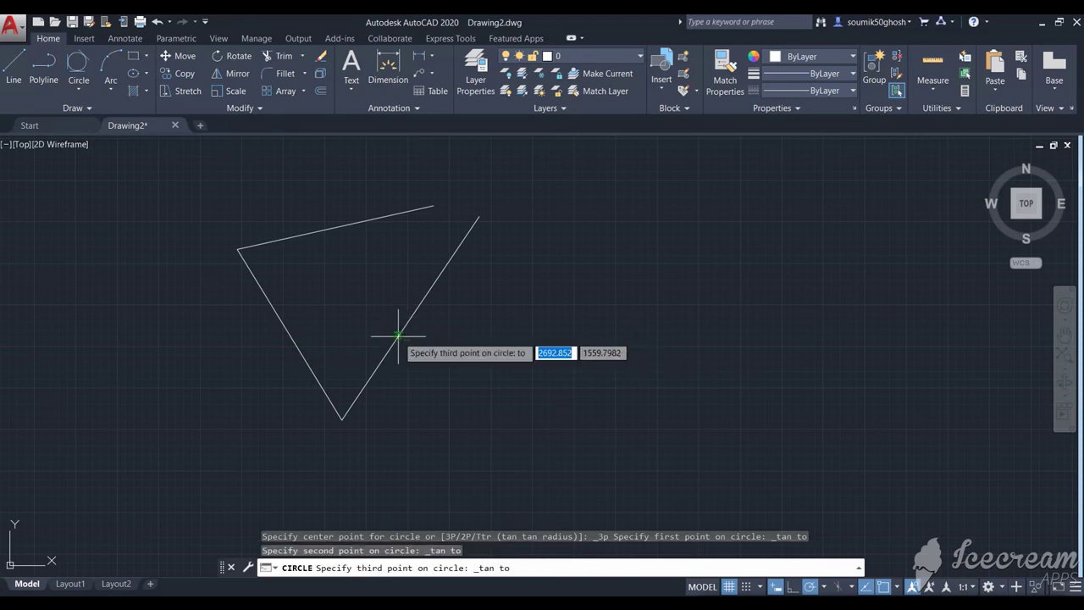
{"action": "left_click", "coordinate": [322, 230]}
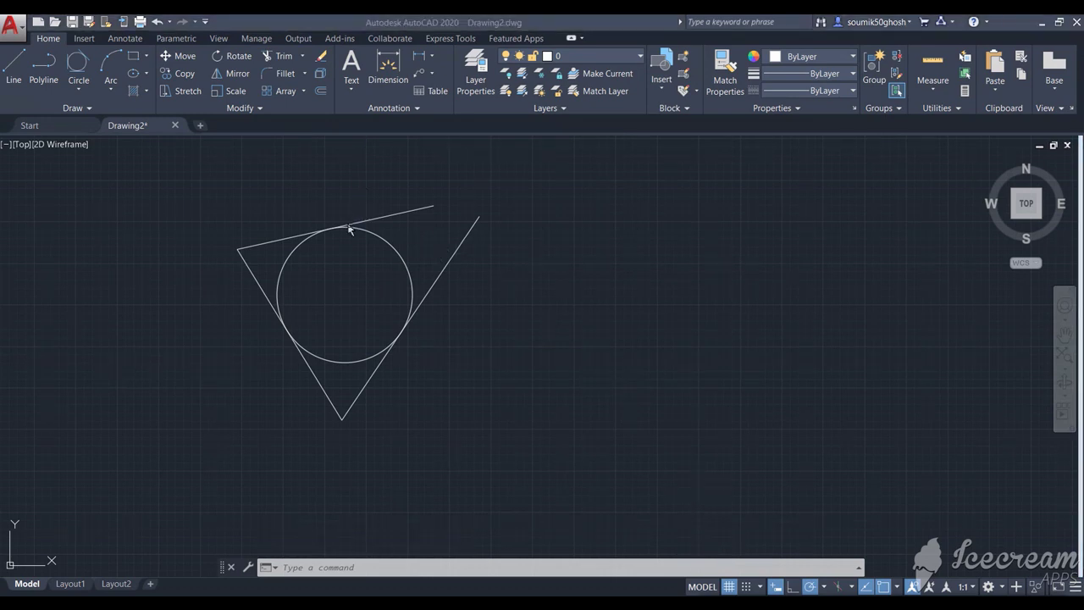
- Delete the Tan, Tan, Tan circle together with the three lines of the open triangle
{"action": "left_click", "coordinate": [171, 186]}
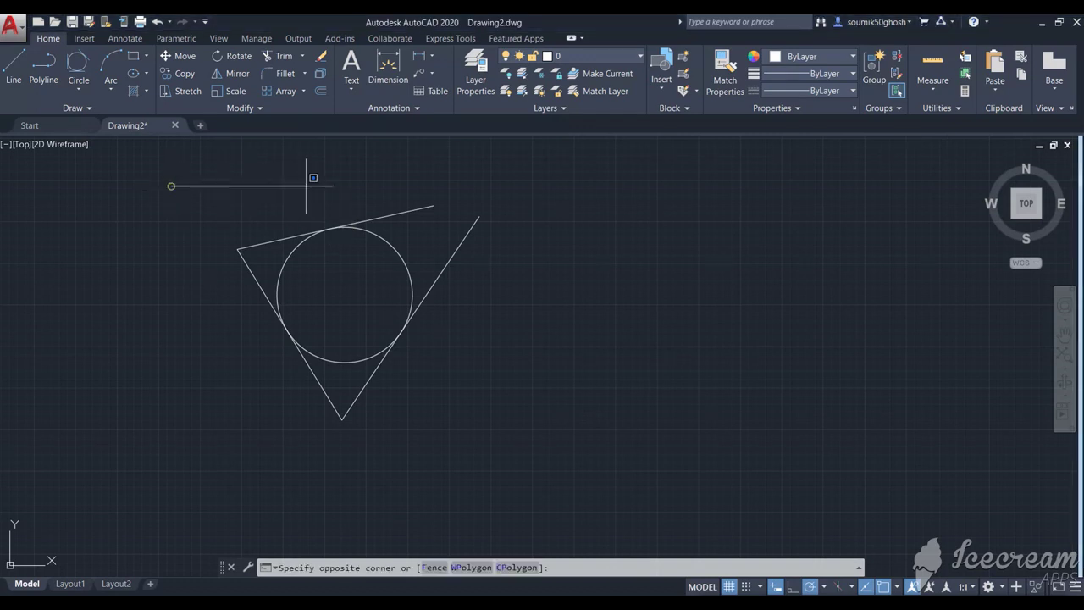
{"action": "mouse_move", "coordinate": [307, 186]}
{"action": "left_mouse_down"}
{"action": "mouse_move", "coordinate": [503, 285]}
{"action": "mouse_move", "coordinate": [351, 431]}
{"action": "mouse_move", "coordinate": [321, 416]}
{"action": "left_mouse_up"}
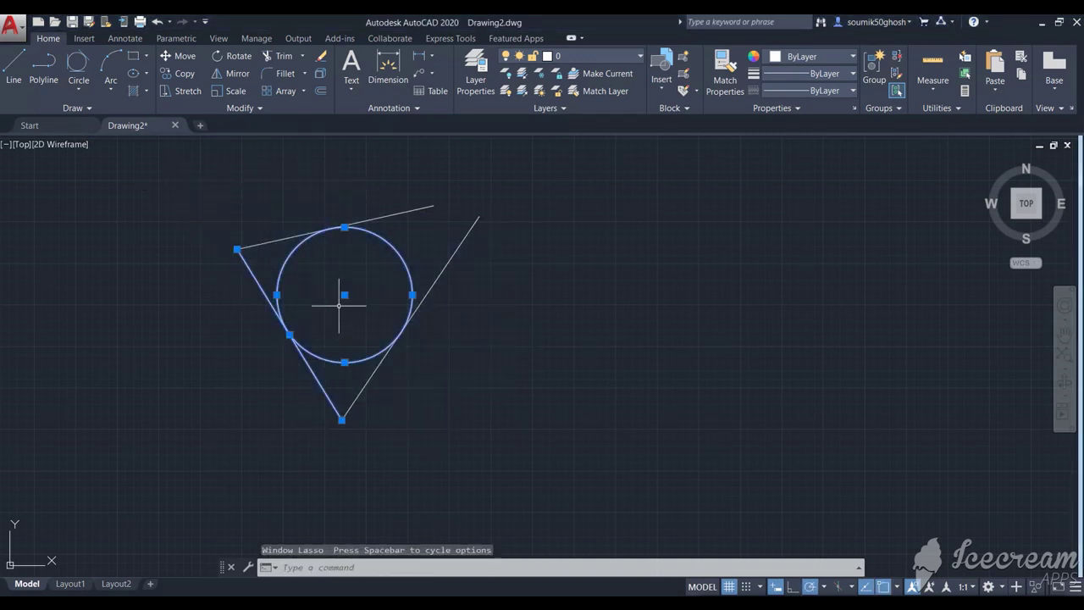
{"action": "key", "text": "Delete"}
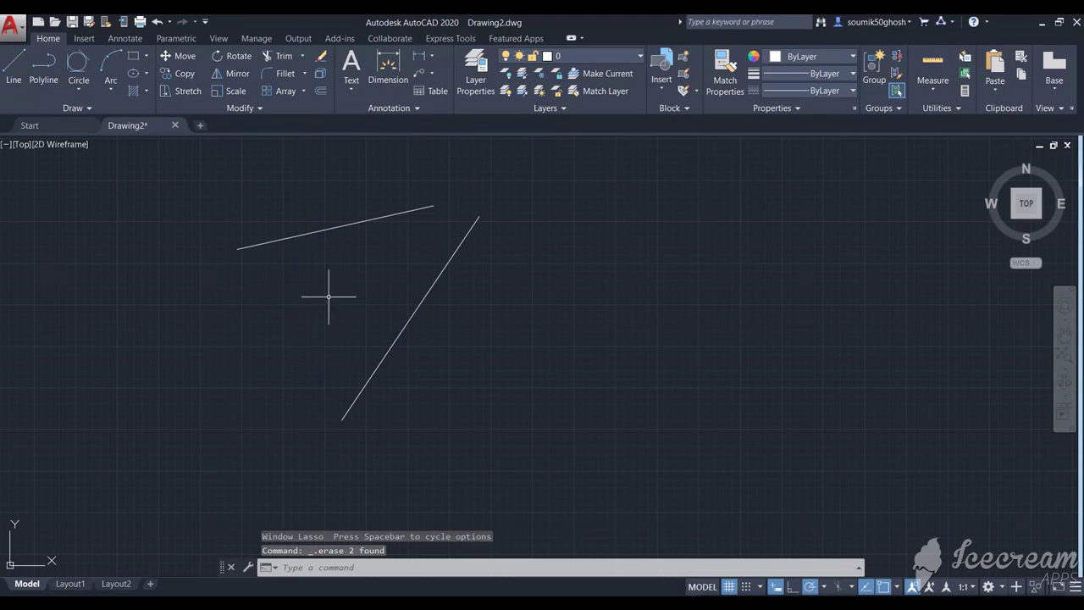
{"action": "mouse_move", "coordinate": [180, 175]}
{"action": "left_mouse_down"}
{"action": "mouse_move", "coordinate": [259, 174]}
{"action": "mouse_move", "coordinate": [477, 211]}
{"action": "mouse_move", "coordinate": [483, 375]}
{"action": "mouse_move", "coordinate": [325, 413]}
{"action": "left_mouse_up"}
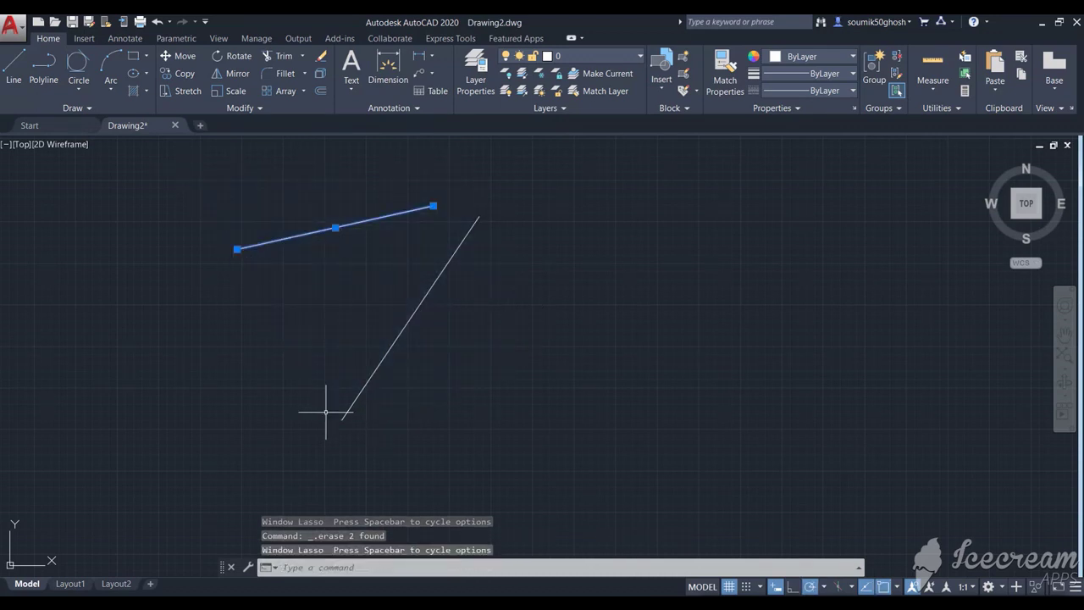
{"action": "key", "text": "Delete"}
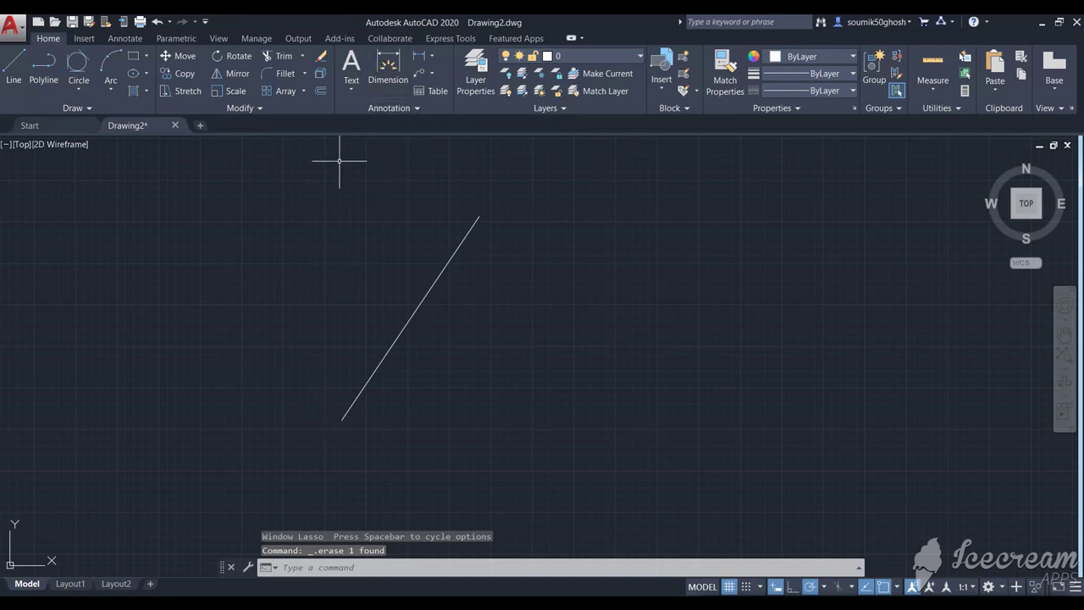
{"action": "mouse_move", "coordinate": [341, 167]}
{"action": "left_mouse_down"}
{"action": "mouse_move", "coordinate": [375, 169]}
{"action": "mouse_move", "coordinate": [543, 284]}
{"action": "mouse_move", "coordinate": [347, 450]}
{"action": "mouse_move", "coordinate": [328, 438]}
{"action": "left_mouse_up"}
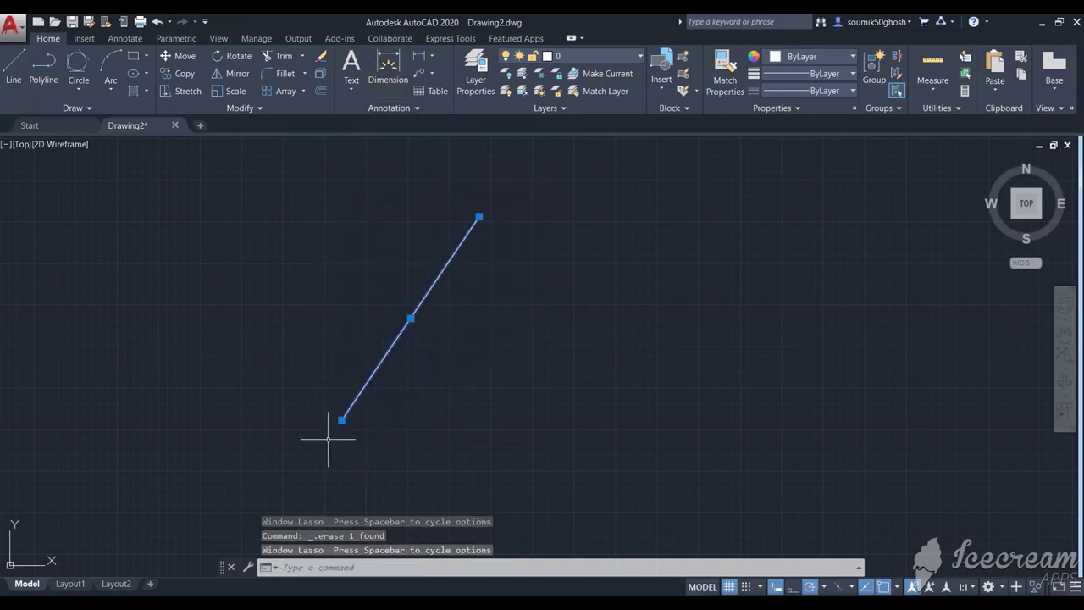
{"action": "key", "text": "Delete"}
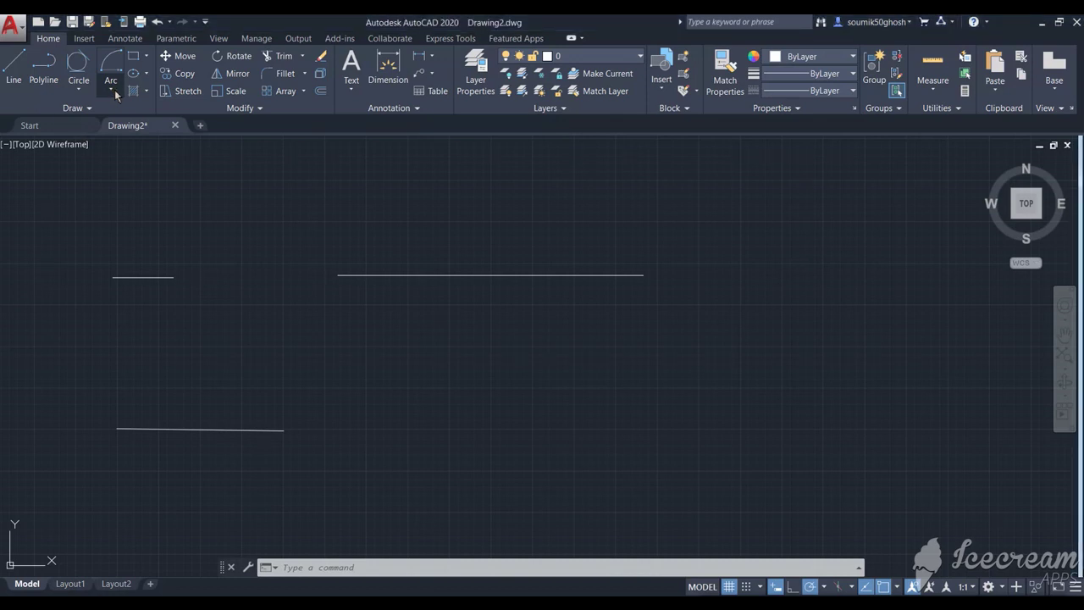
- Draw a Start, Center, End arc from the short upper line's right end, centered on the long line's left end, to the lower line's right end
{"action": "left_click", "coordinate": [114, 90]}
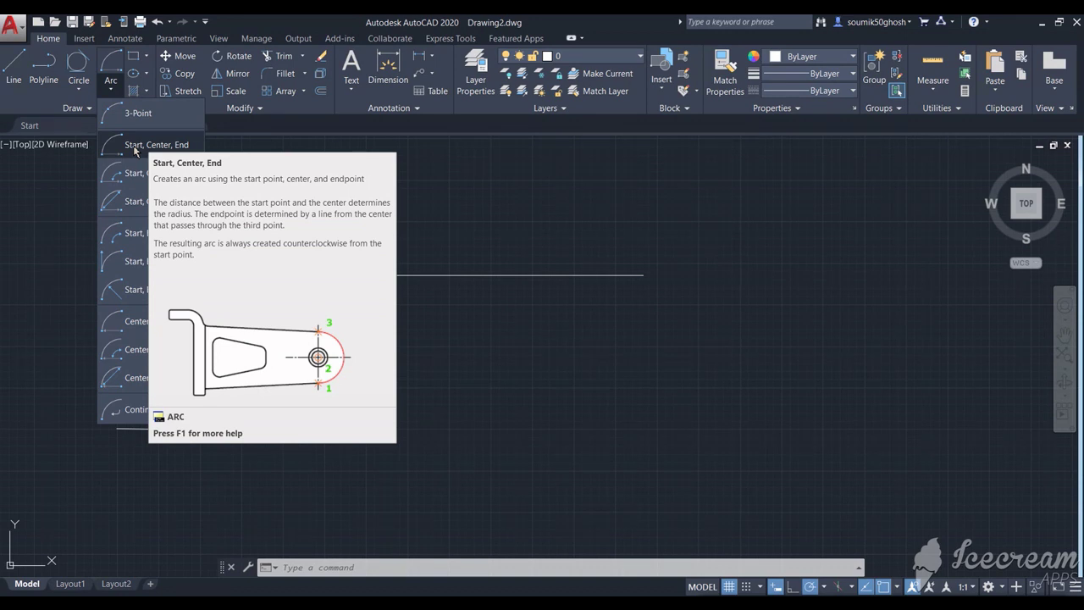
{"action": "left_click", "coordinate": [136, 147]}
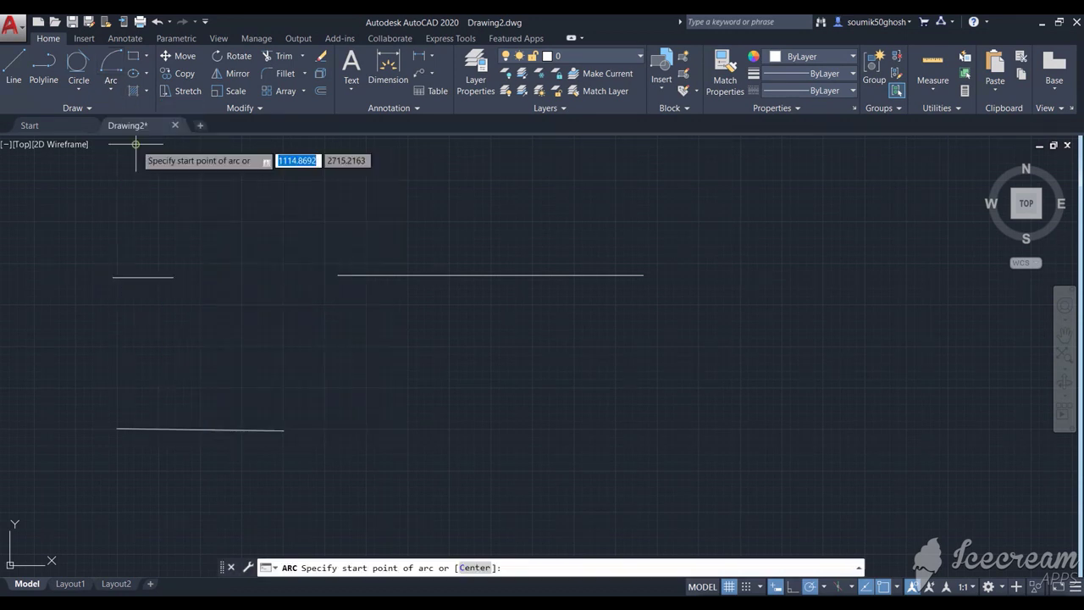
{"action": "left_click", "coordinate": [172, 277]}
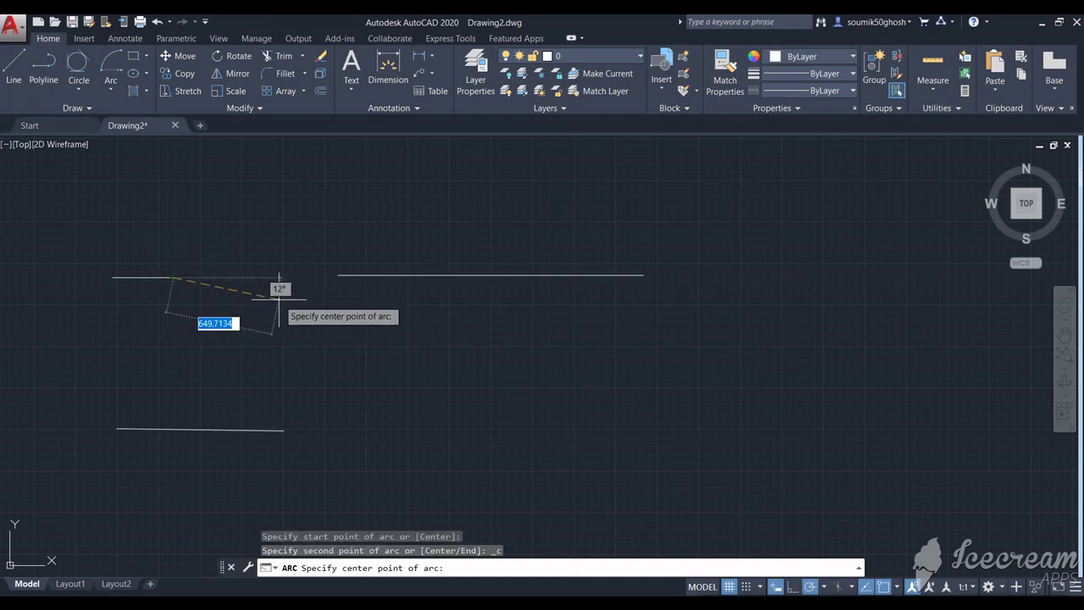
{"action": "left_click", "coordinate": [337, 276]}
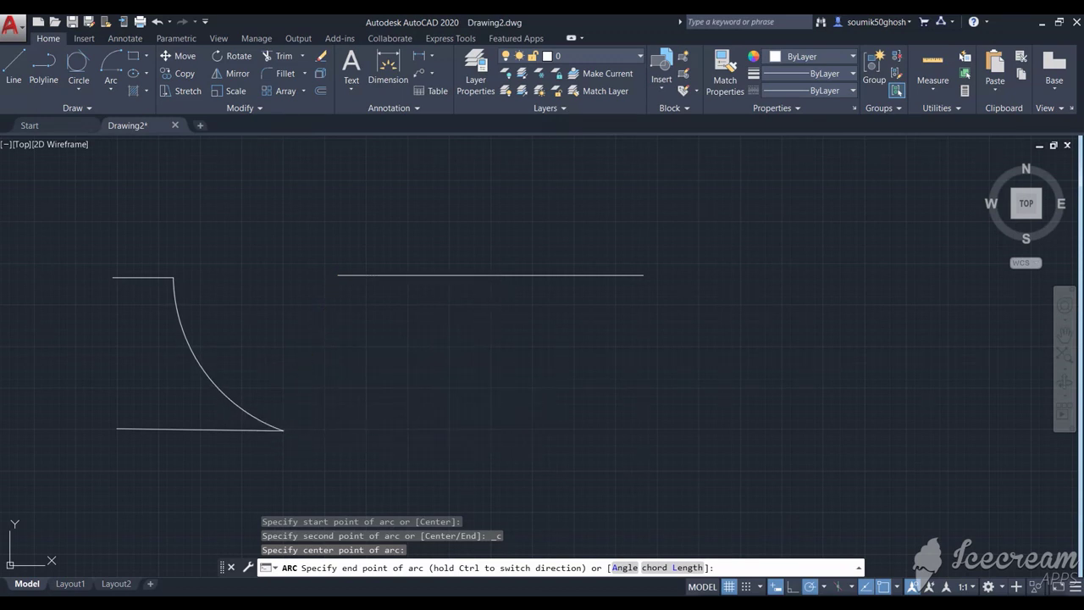
- Select the arc between the upper and lower lines, pick its center grip, and erase the arc
{"action": "left_click", "coordinate": [179, 319]}
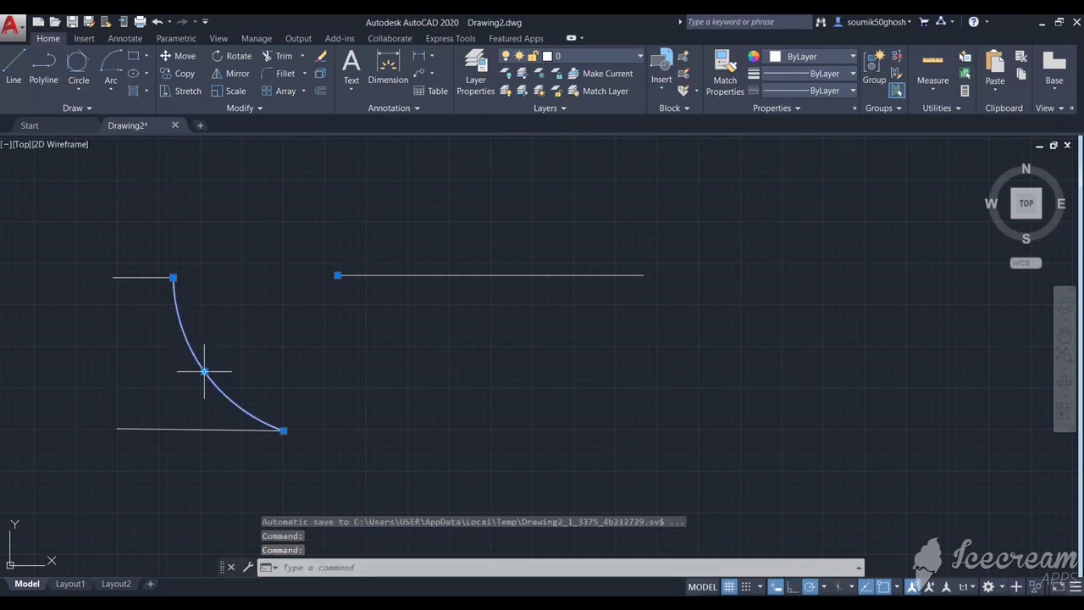
{"action": "left_click", "coordinate": [338, 274]}
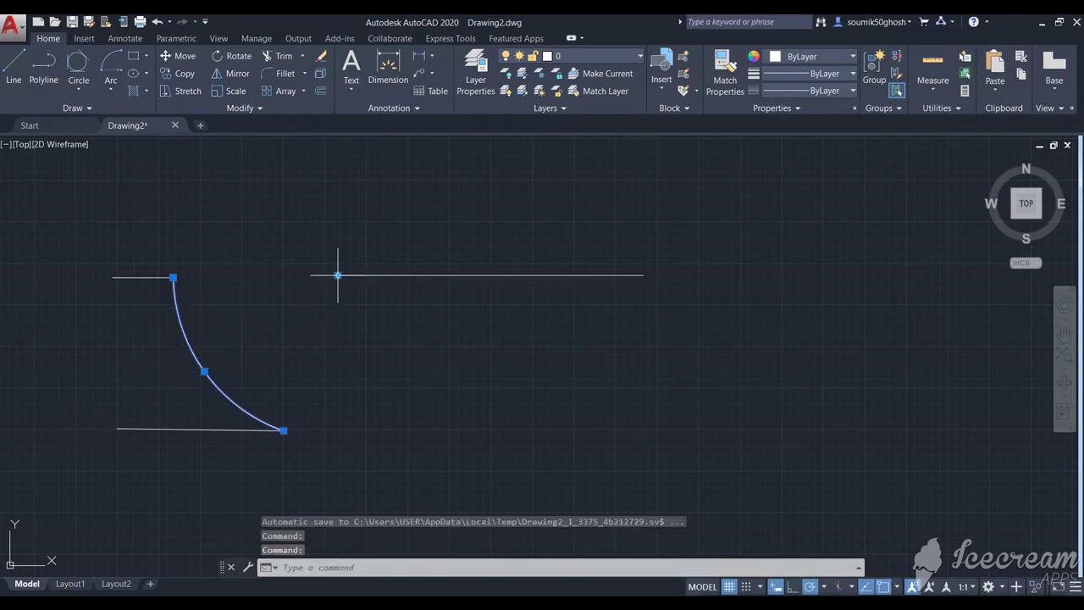
{"action": "left_click", "coordinate": [188, 340]}
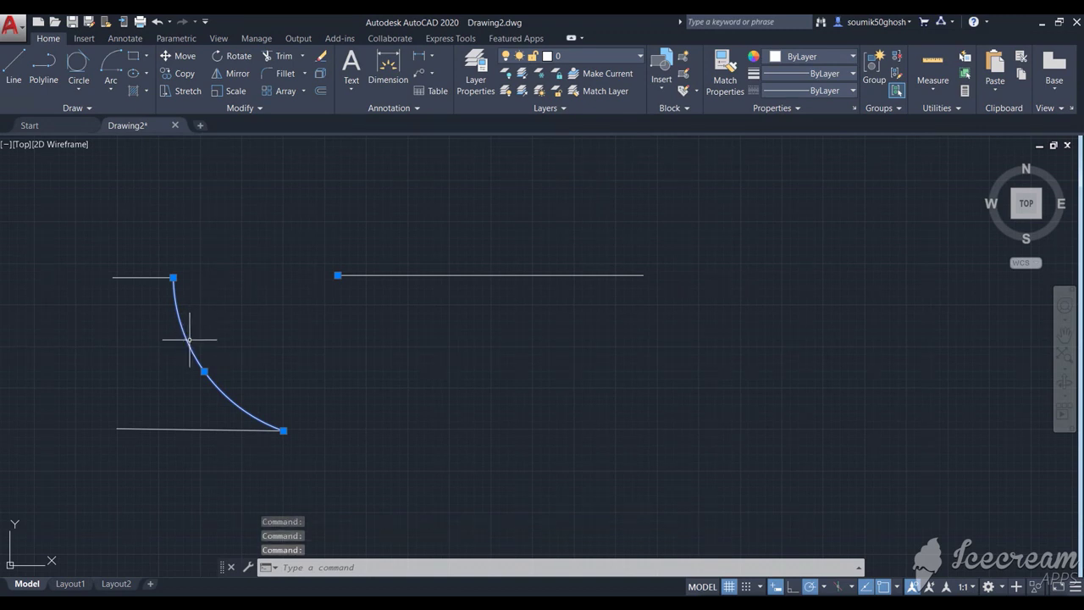
{"action": "right_click", "coordinate": [187, 341]}
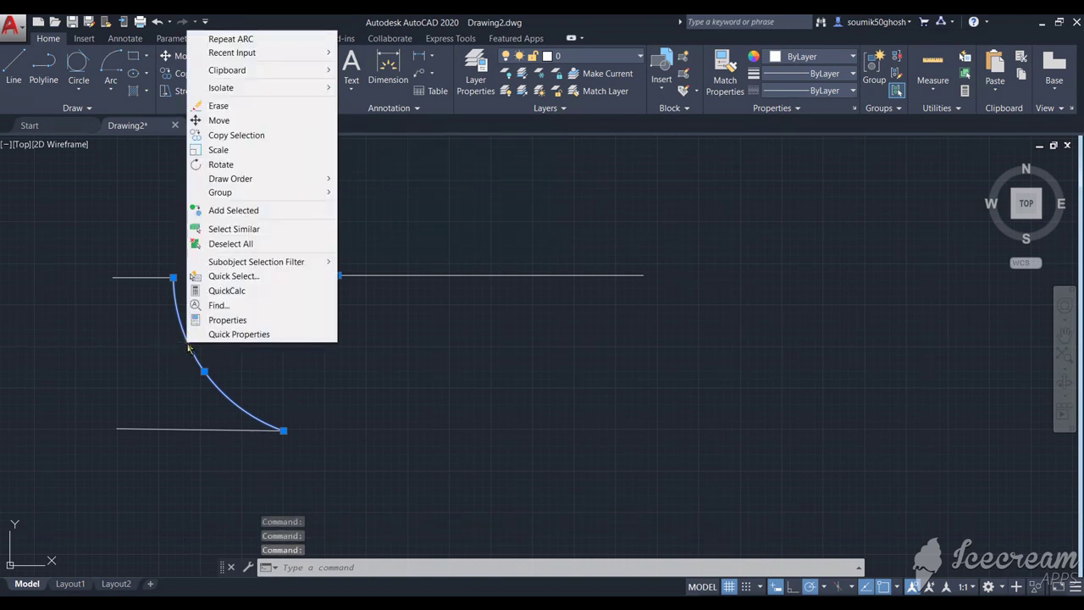
{"action": "left_click", "coordinate": [216, 105]}
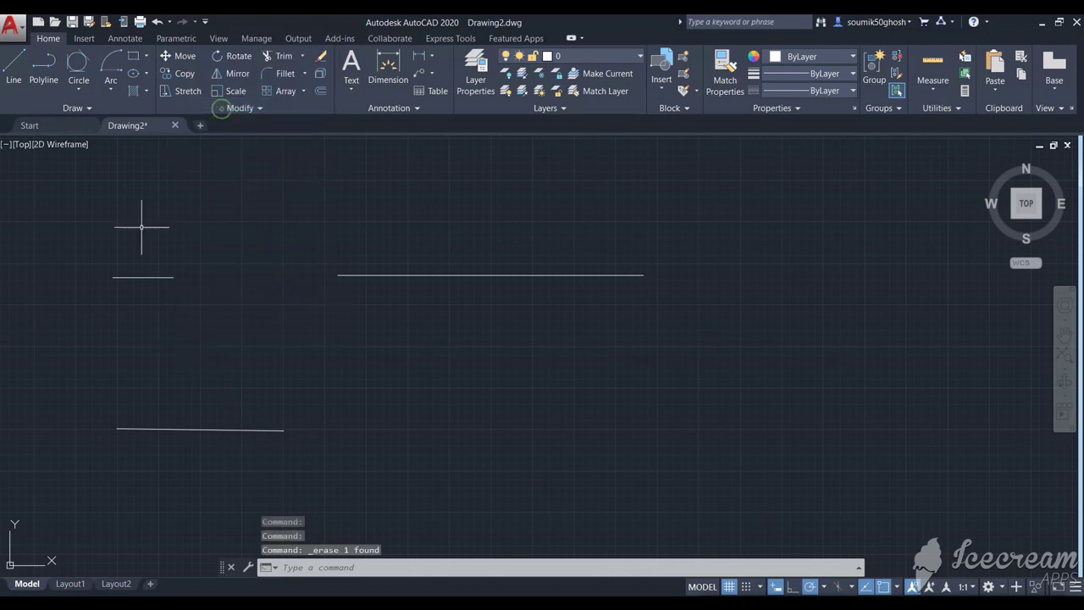
- Delete the remaining lines to clear the drawing area
{"action": "left_click", "coordinate": [153, 277]}
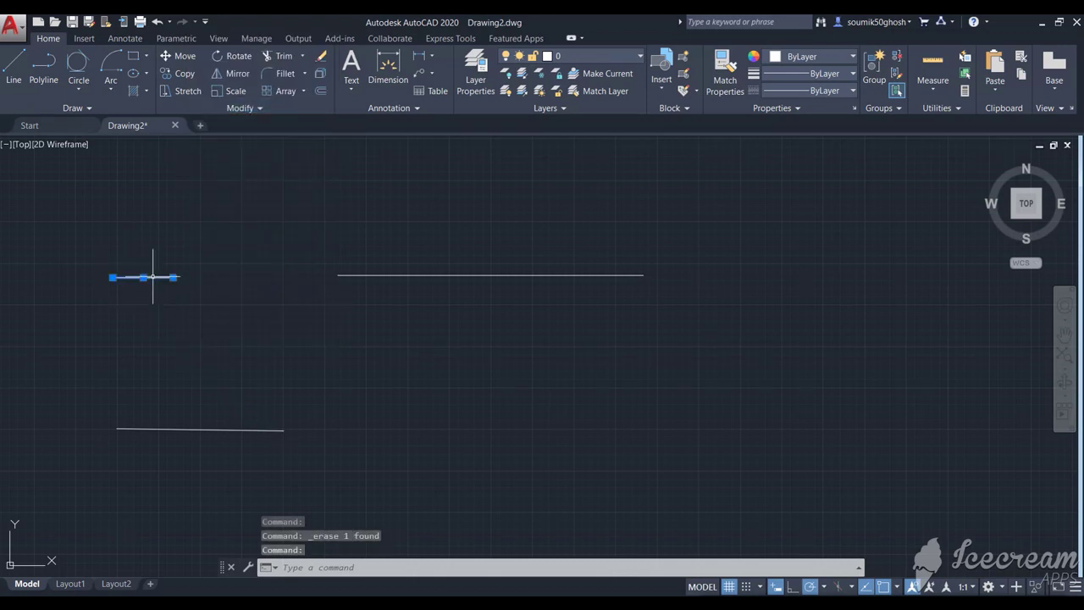
{"action": "key", "text": "Delete"}
{"action": "left_click", "coordinate": [211, 430]}
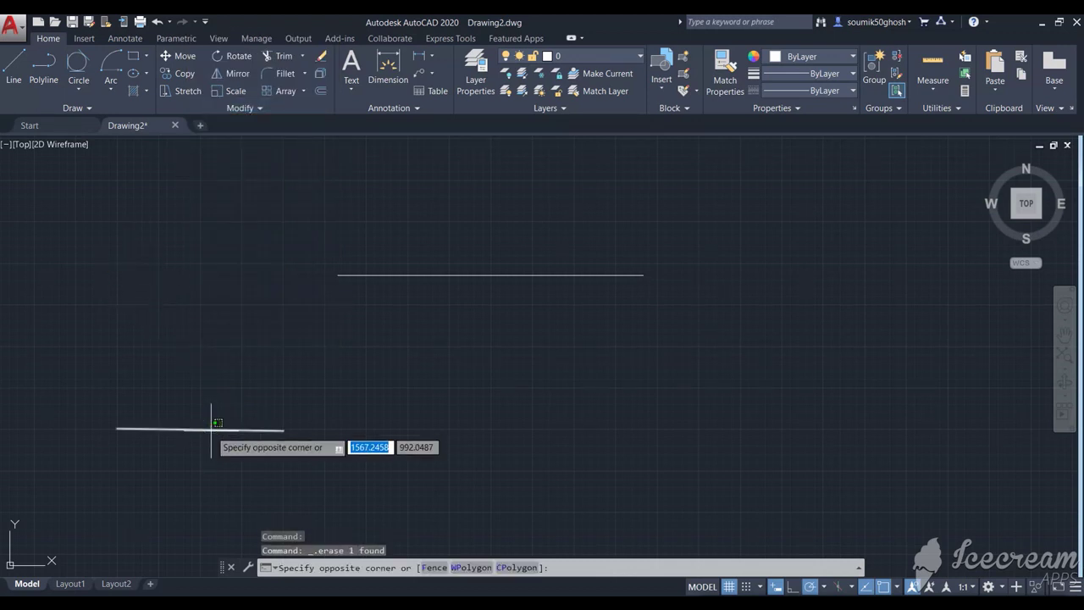
{"action": "key", "text": "Delete"}
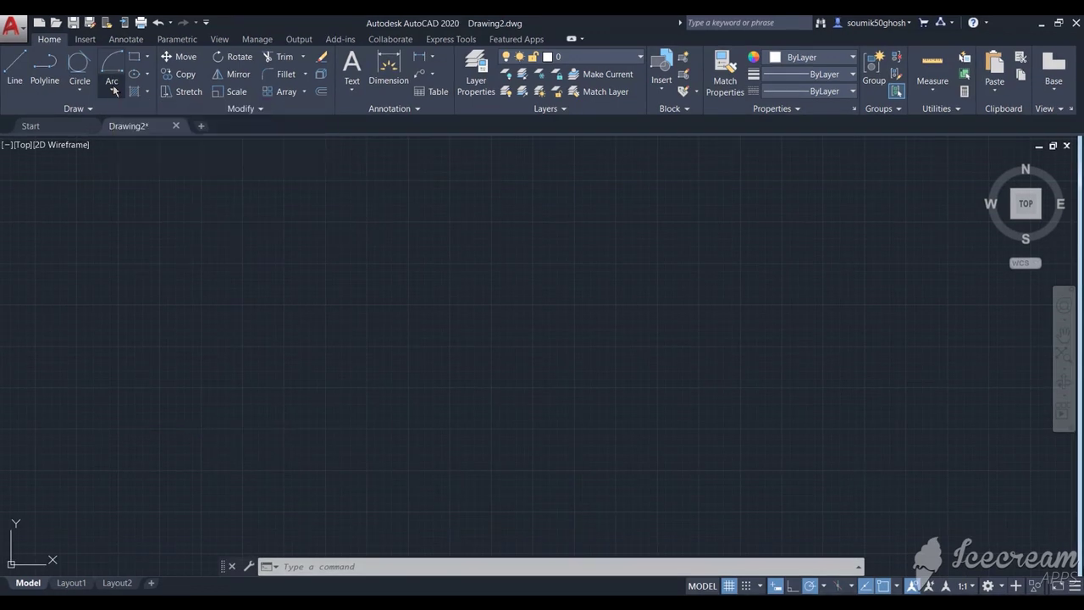
- Draw a 3-Point arc bulging downward across the middle of the drawing area, and erase it
{"action": "left_click", "coordinate": [114, 90]}
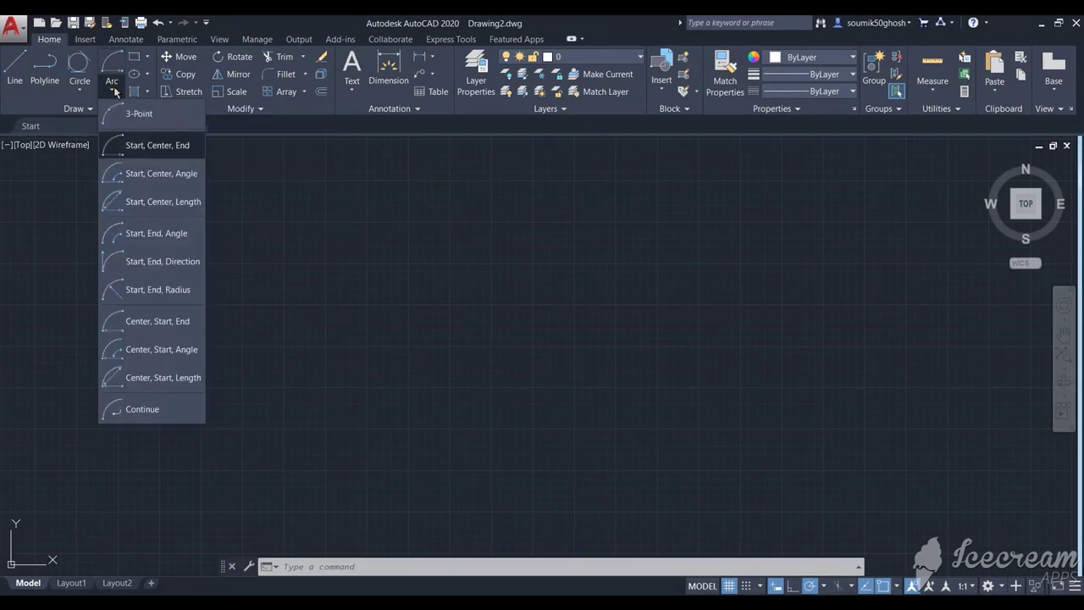
{"action": "left_click", "coordinate": [156, 146]}
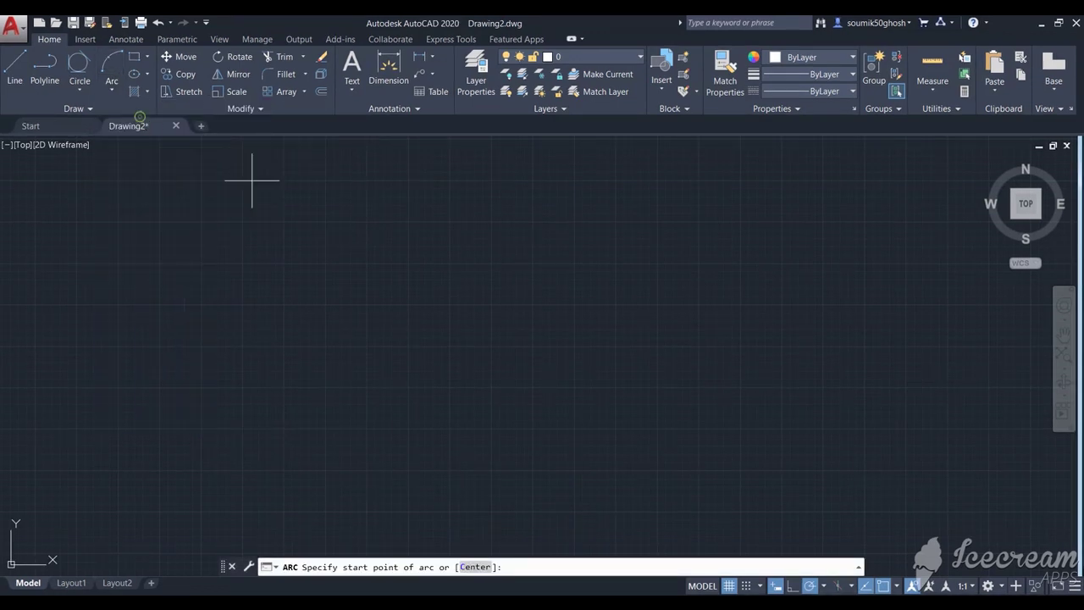
{"action": "left_click", "coordinate": [238, 279]}
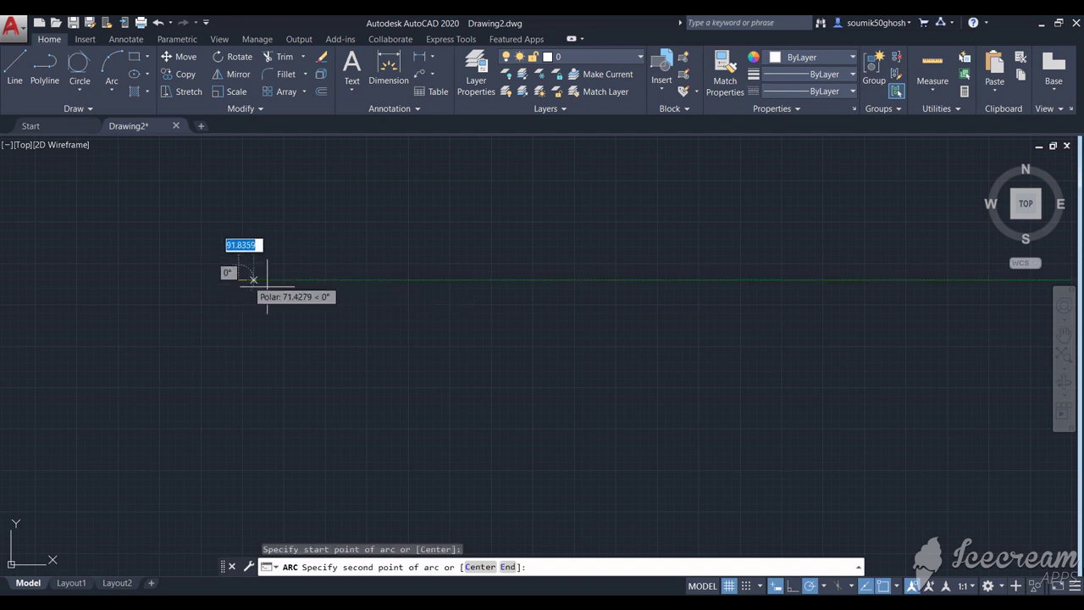
{"action": "left_click", "coordinate": [455, 386]}
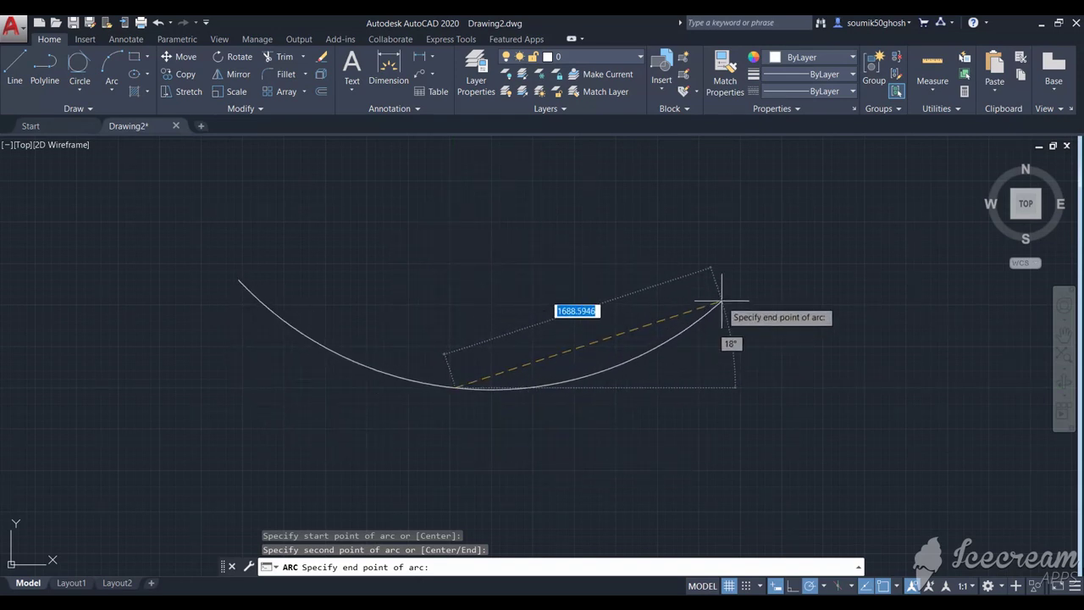
{"action": "left_click", "coordinate": [721, 301]}
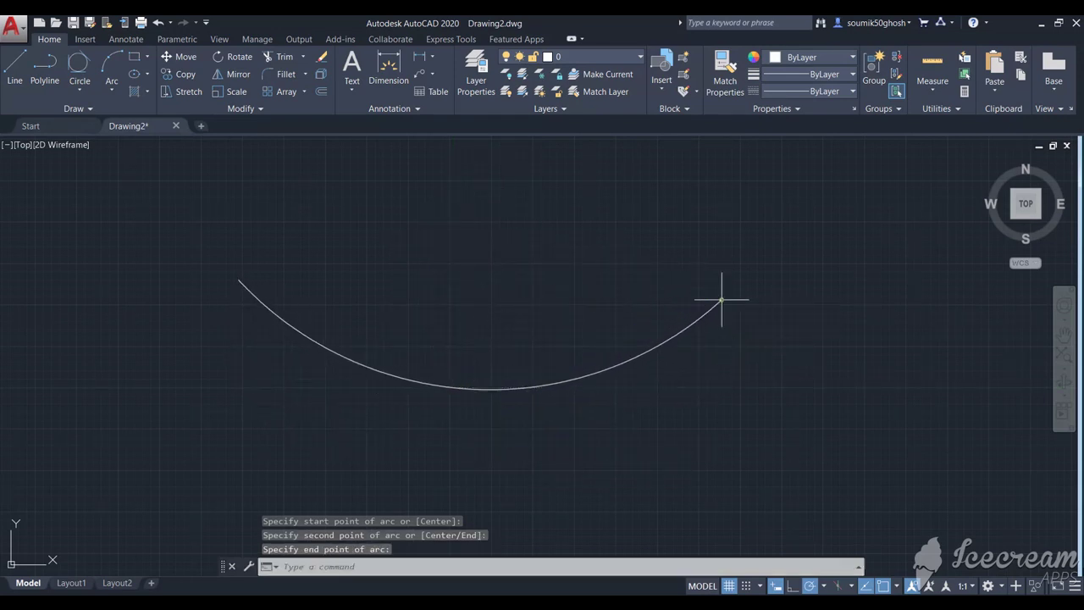
{"action": "left_click", "coordinate": [289, 322]}
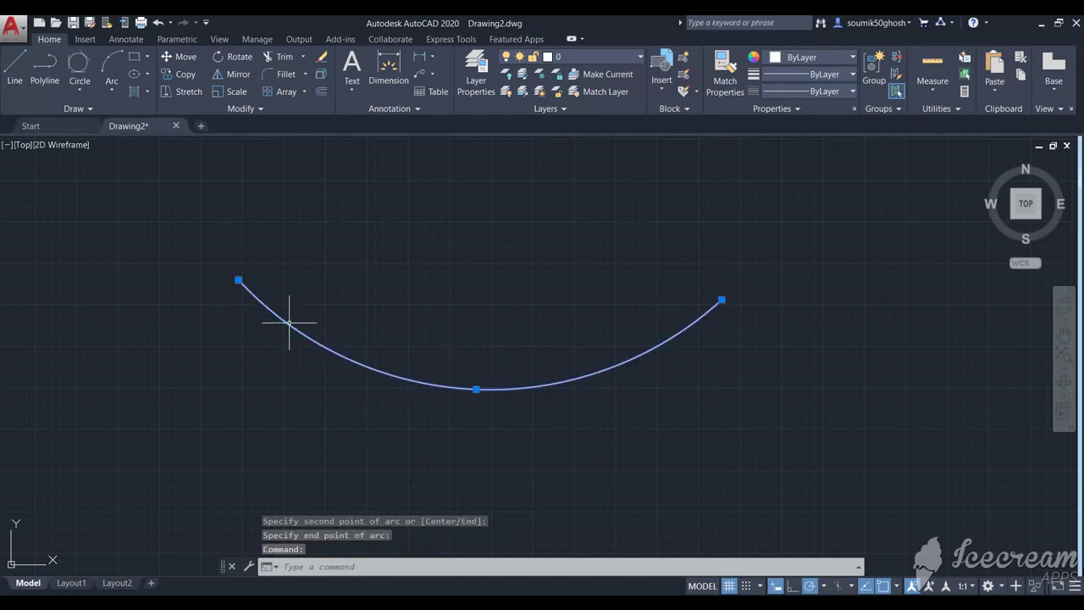
{"action": "key", "text": "Delete"}
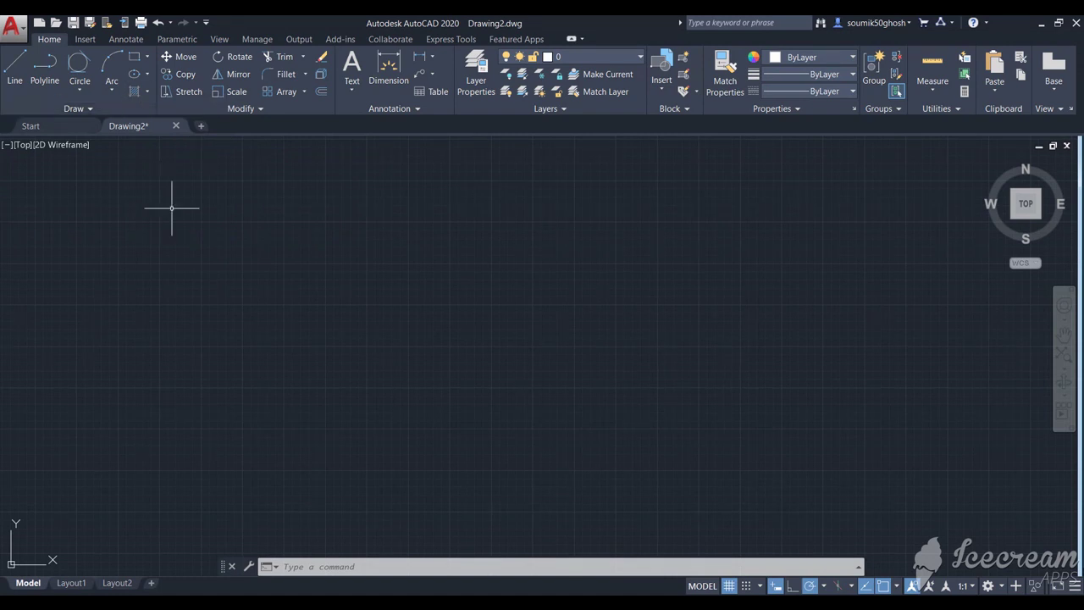
- Draw a 1000 by 700 rectangle up and to the right from a picked corner, and erase it
{"action": "left_click", "coordinate": [147, 56]}
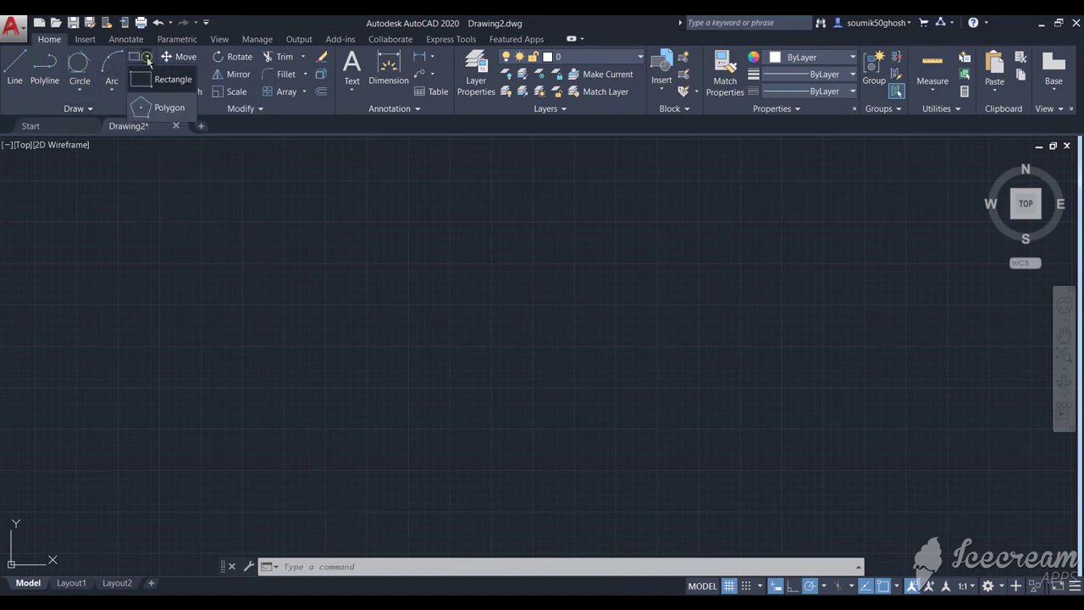
{"action": "left_click", "coordinate": [167, 83]}
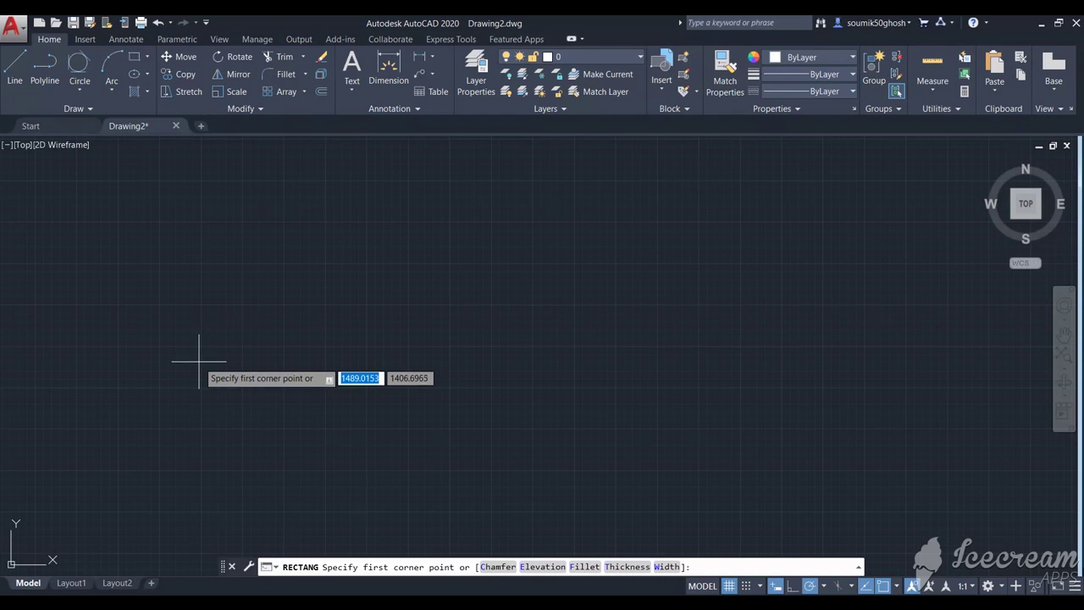
{"action": "left_click", "coordinate": [231, 405]}
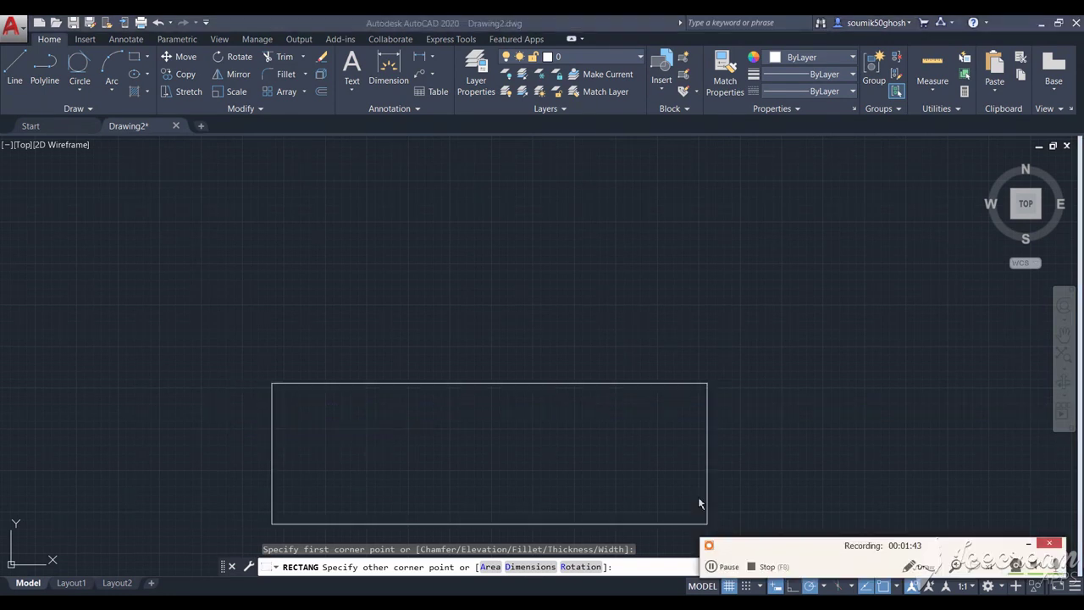
{"action": "left_click", "coordinate": [574, 377]}
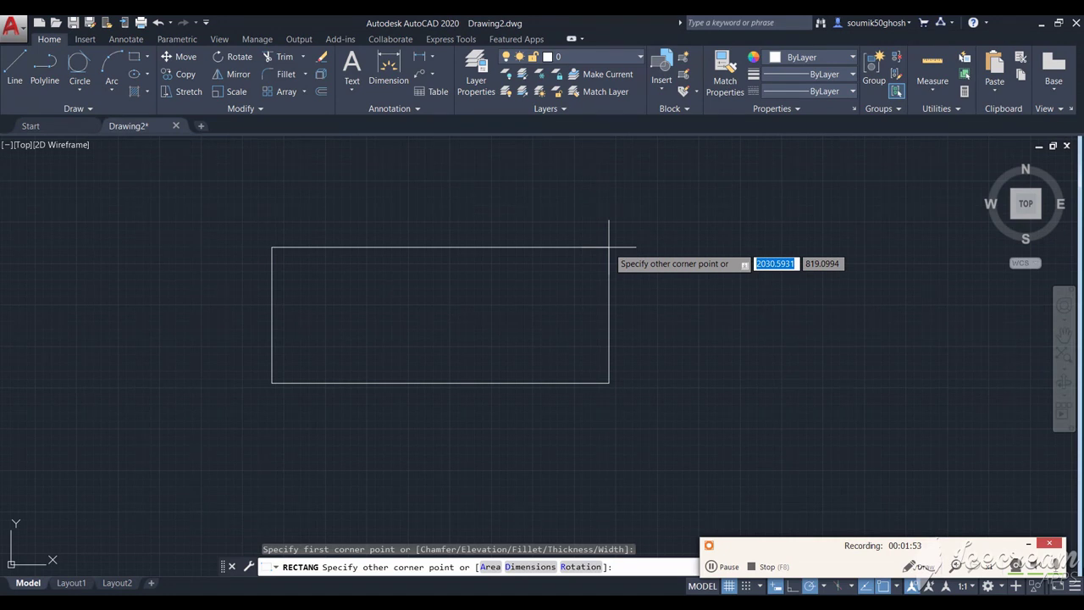
{"action": "type", "text": "1000"}
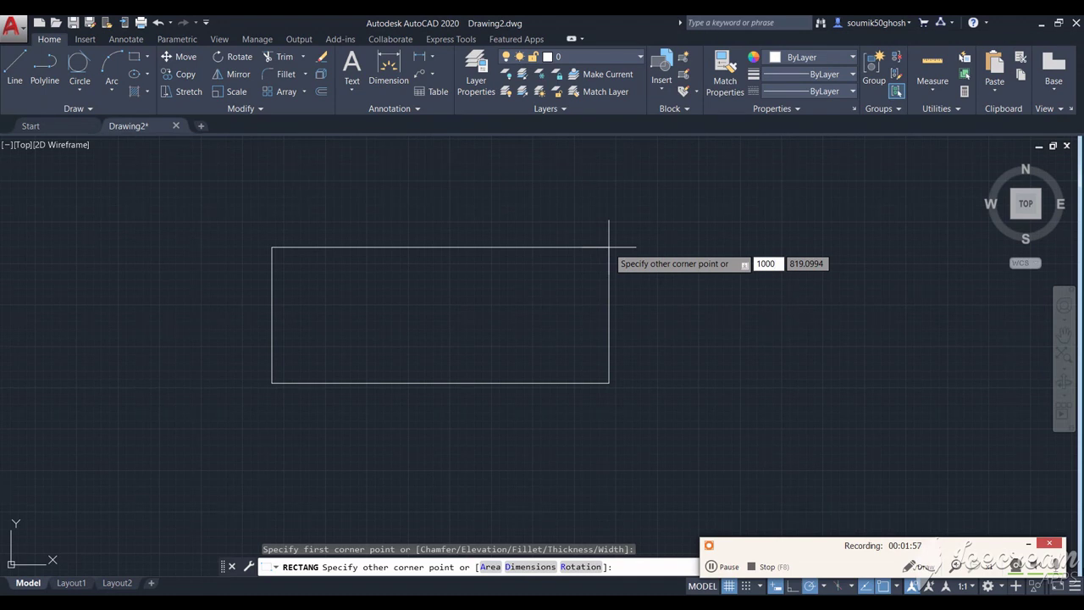
{"action": "key", "text": "Tab"}
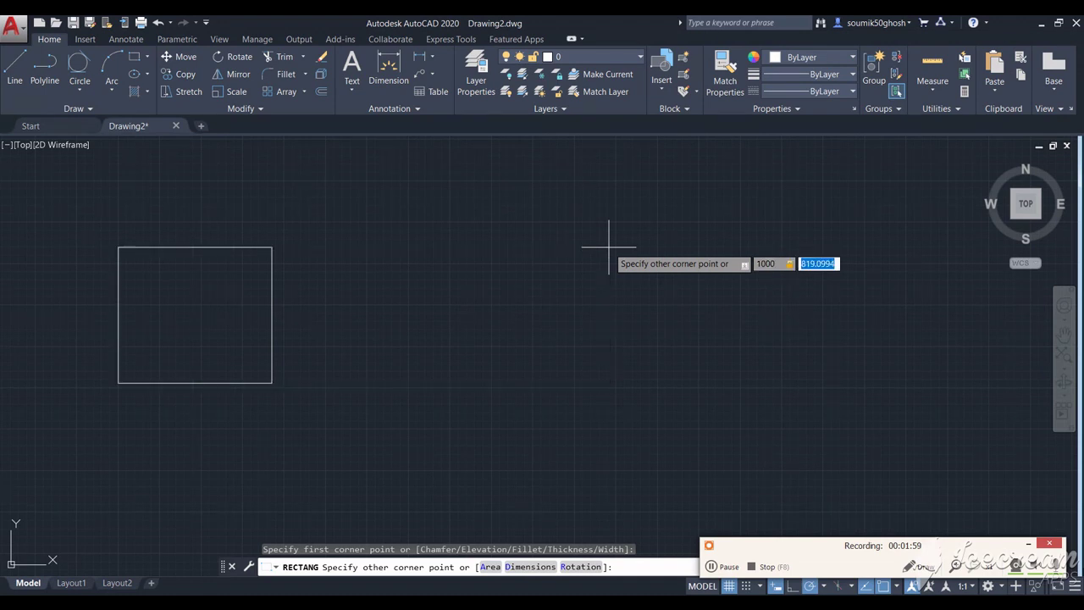
{"action": "type", "text": "700"}
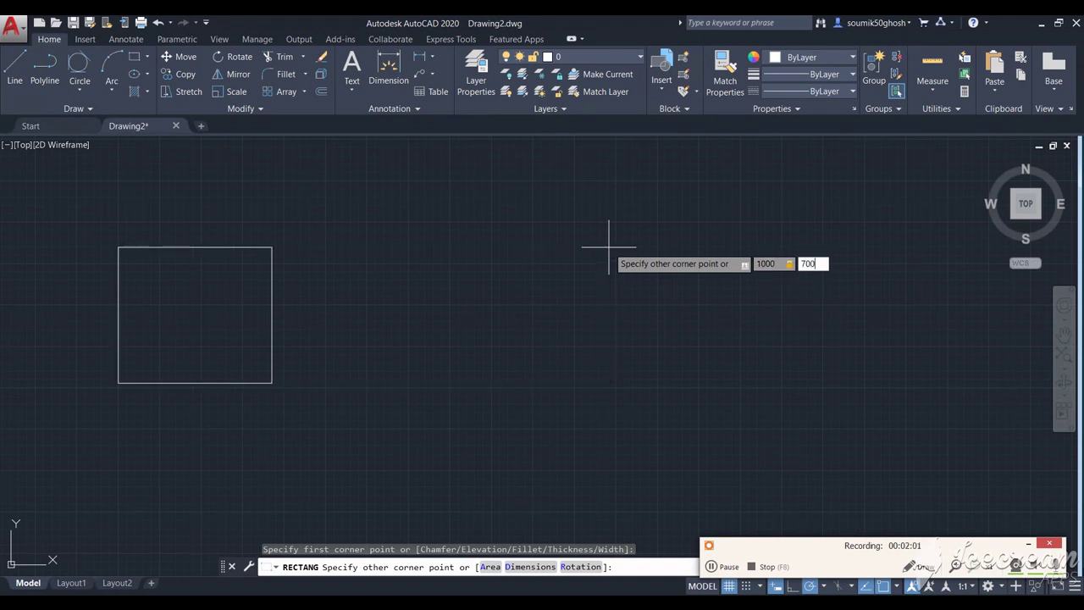
{"action": "key", "text": "Return"}
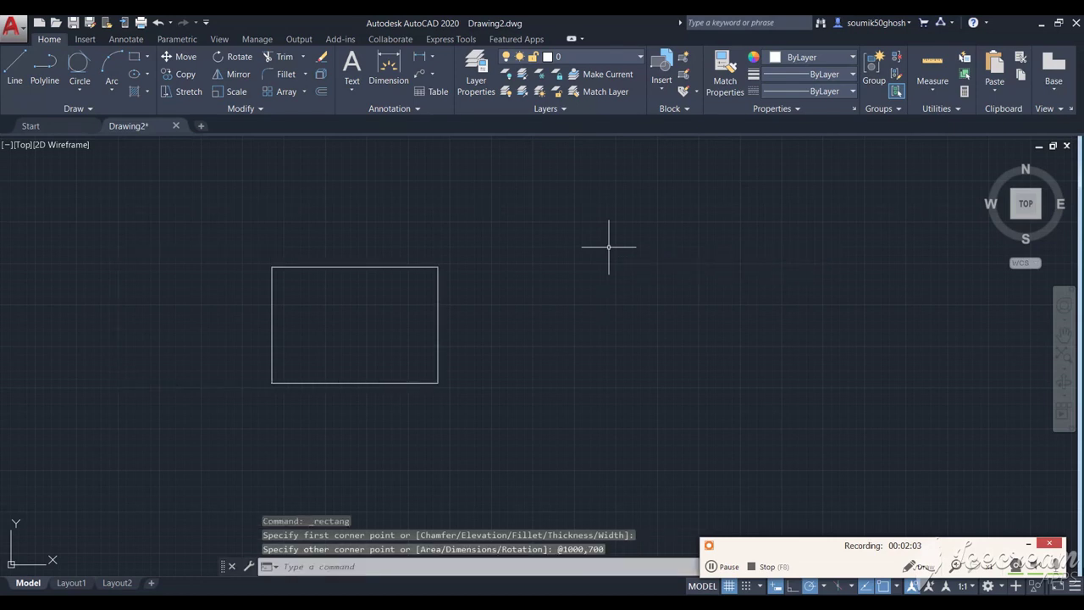
{"action": "left_click", "coordinate": [382, 267]}
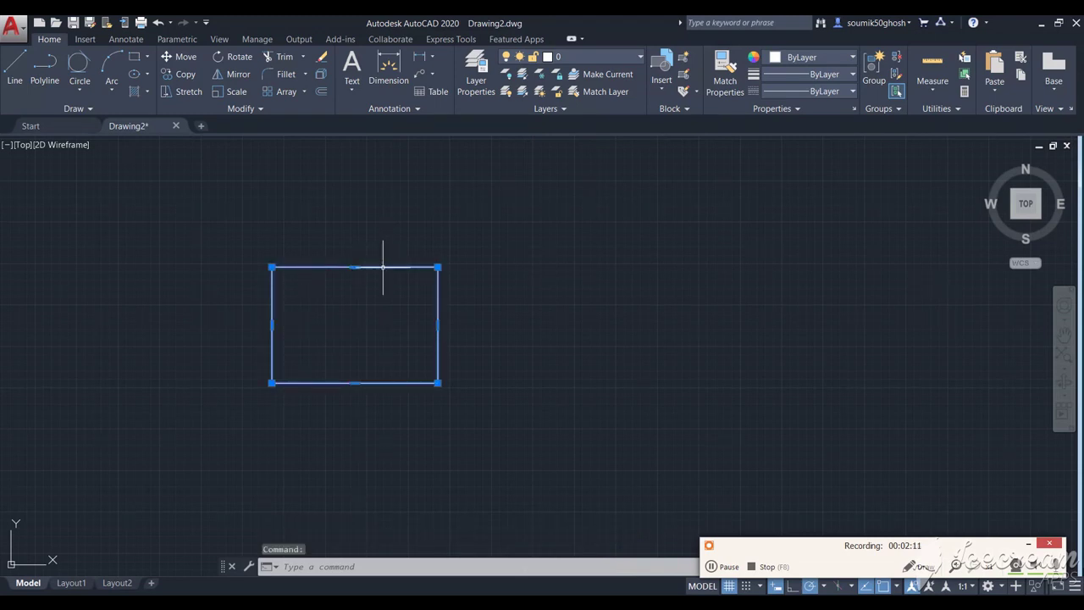
{"action": "key", "text": "Delete"}
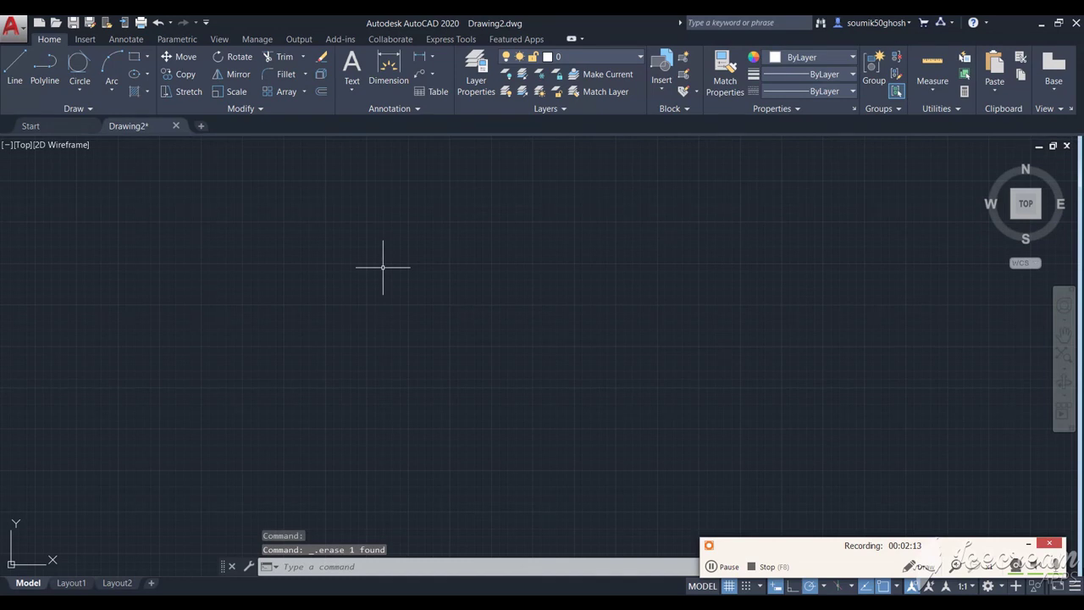
{"action": "left_click", "coordinate": [148, 57]}
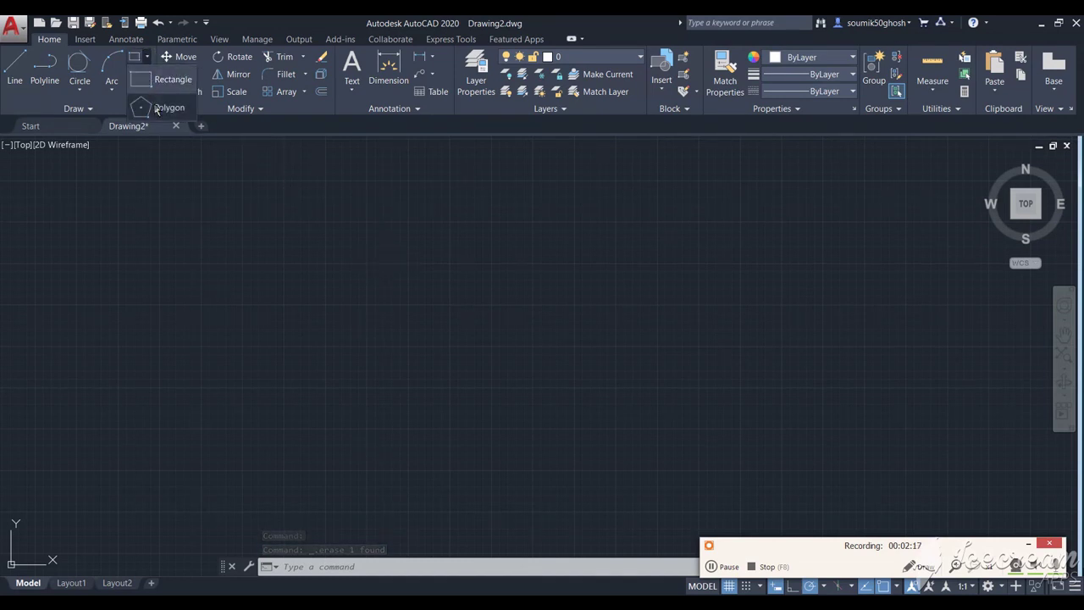
{"action": "left_click", "coordinate": [81, 68]}
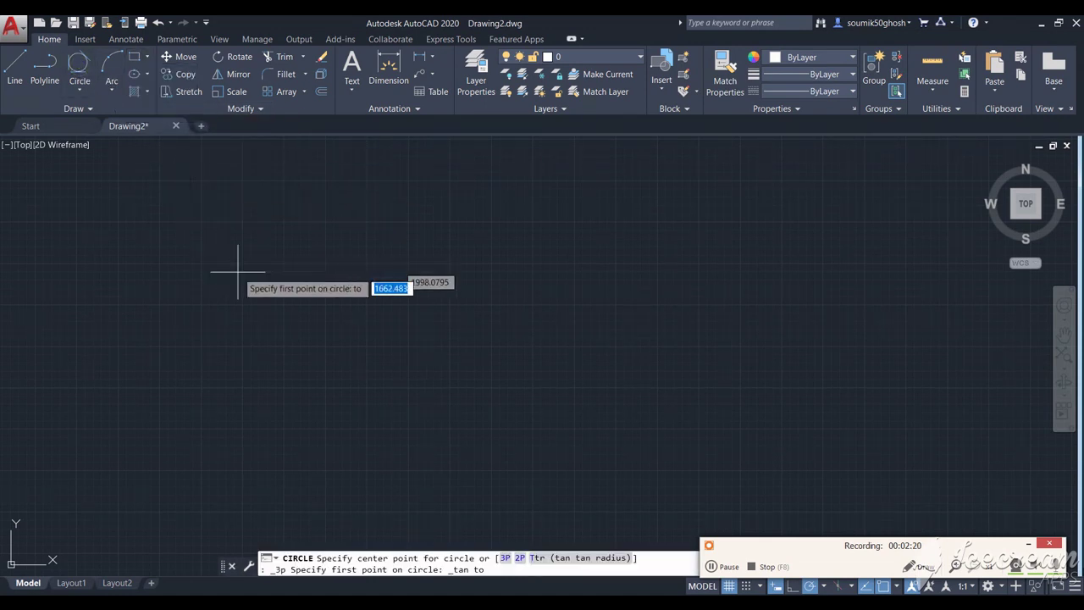
{"action": "left_click", "coordinate": [246, 319]}
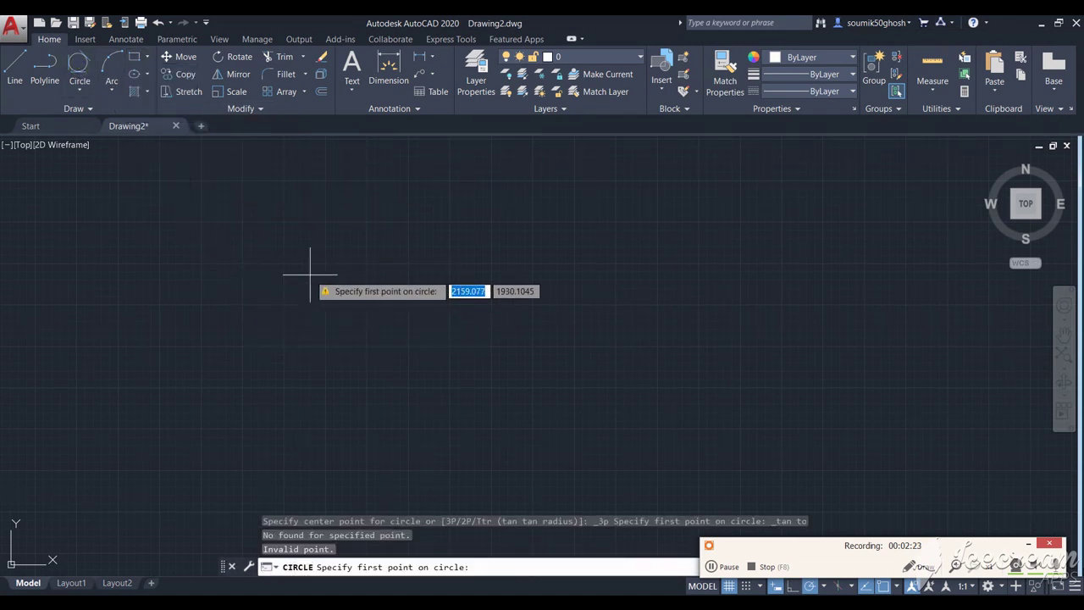
{"action": "left_click", "coordinate": [284, 292]}
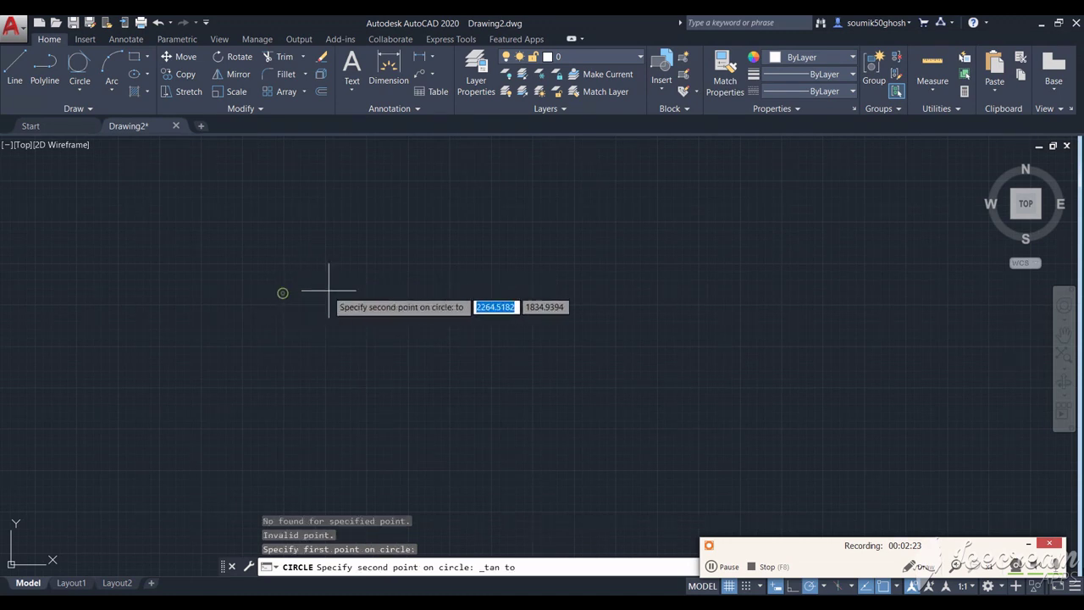
{"action": "left_click", "coordinate": [74, 69]}
{"action": "left_click", "coordinate": [80, 89]}
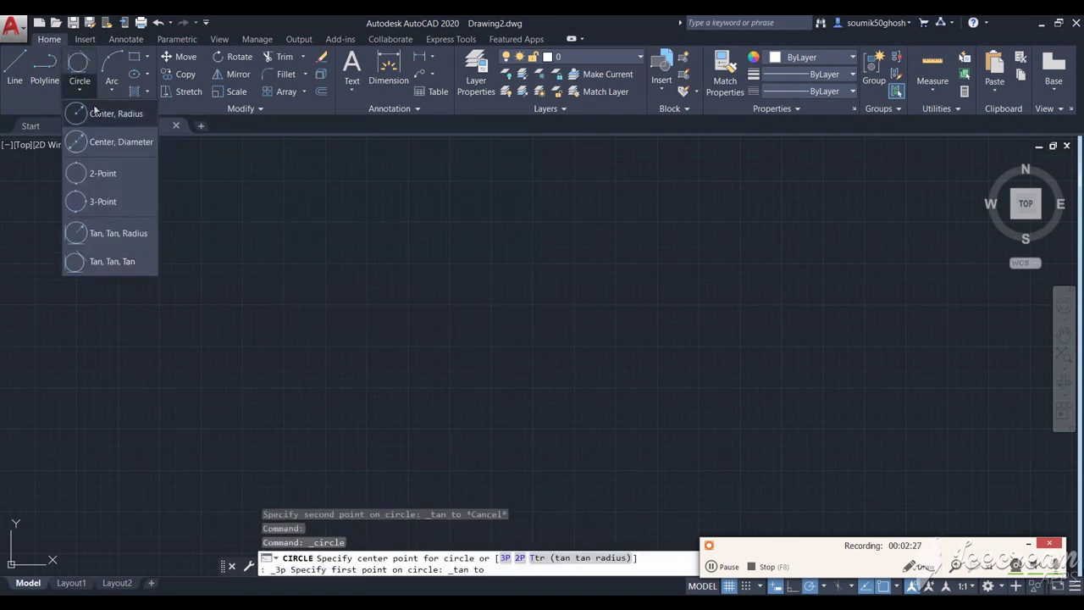
{"action": "left_click", "coordinate": [99, 115]}
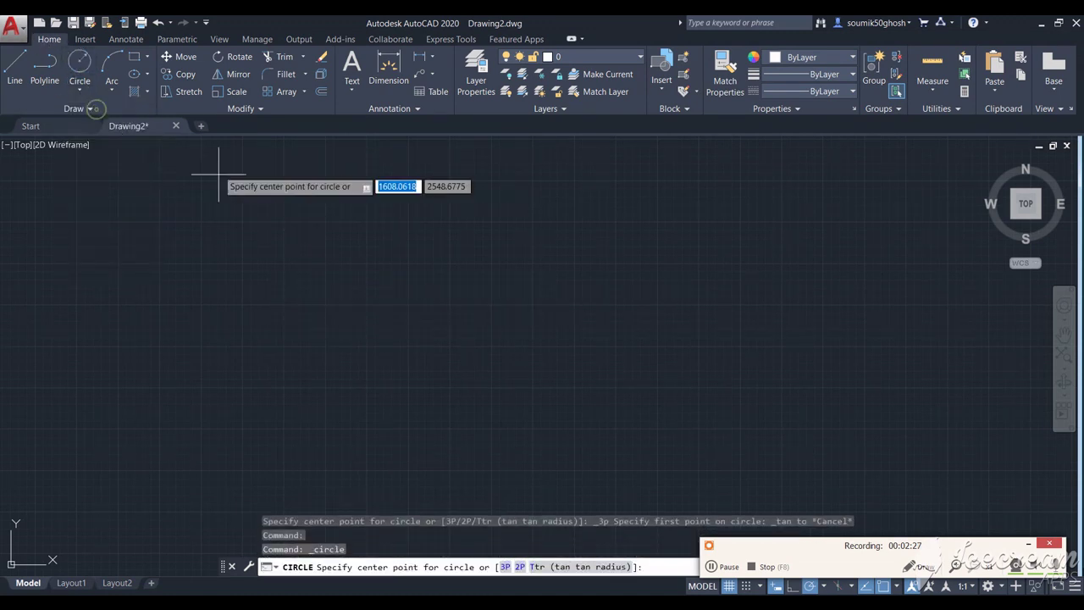
{"action": "left_click", "coordinate": [197, 246]}
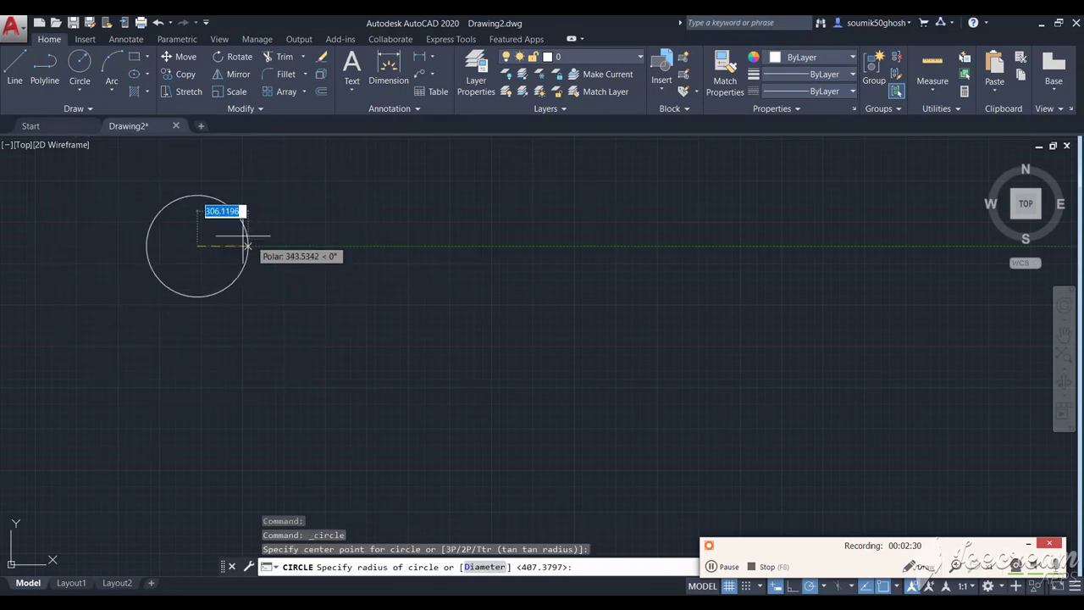
{"action": "right_click", "coordinate": [230, 228]}
{"action": "left_click", "coordinate": [259, 252]}
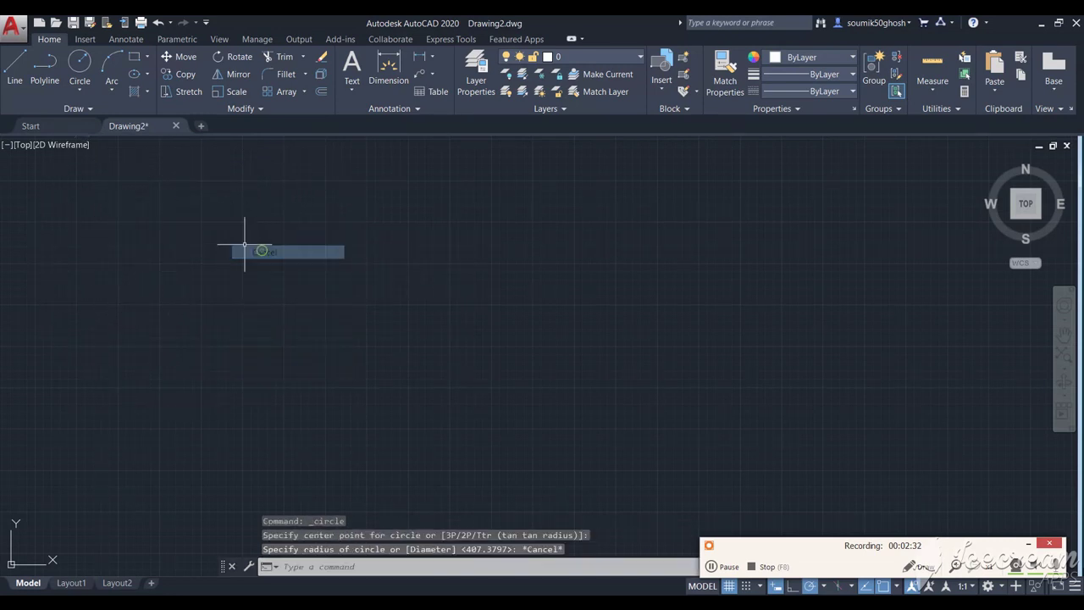
- Draw a Center, Radius circle with a radius of about 612 in the empty drawing area
{"action": "left_click", "coordinate": [76, 68]}
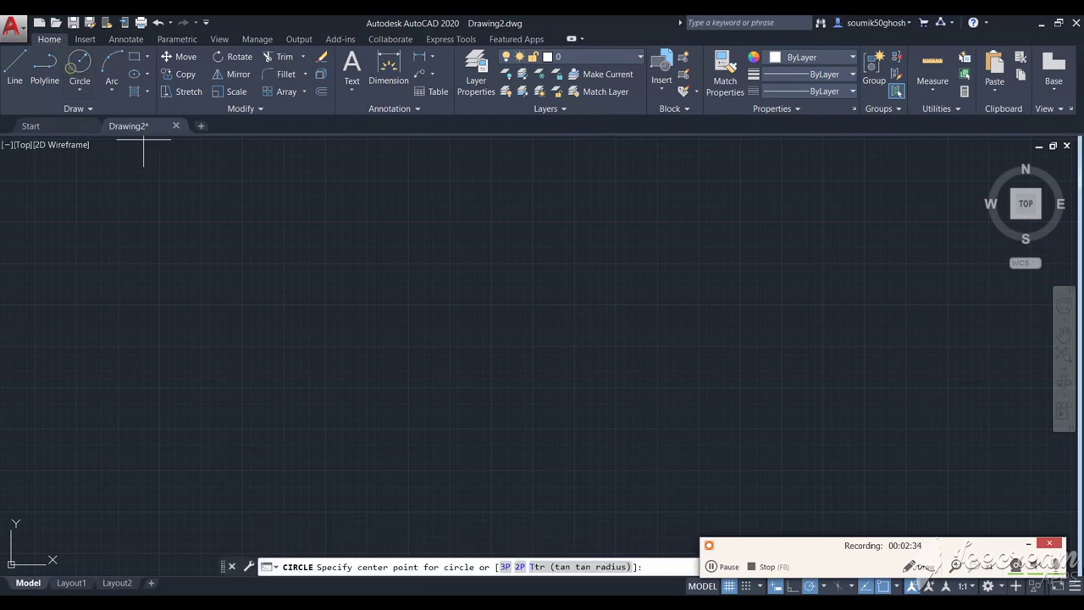
{"action": "left_click", "coordinate": [208, 293]}
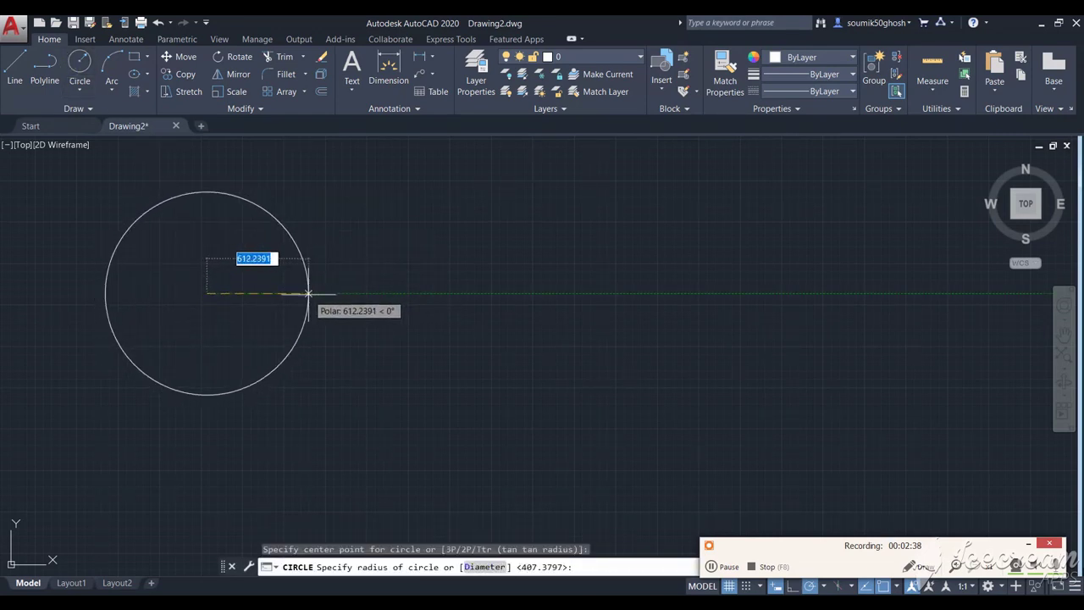
{"action": "left_click", "coordinate": [308, 293]}
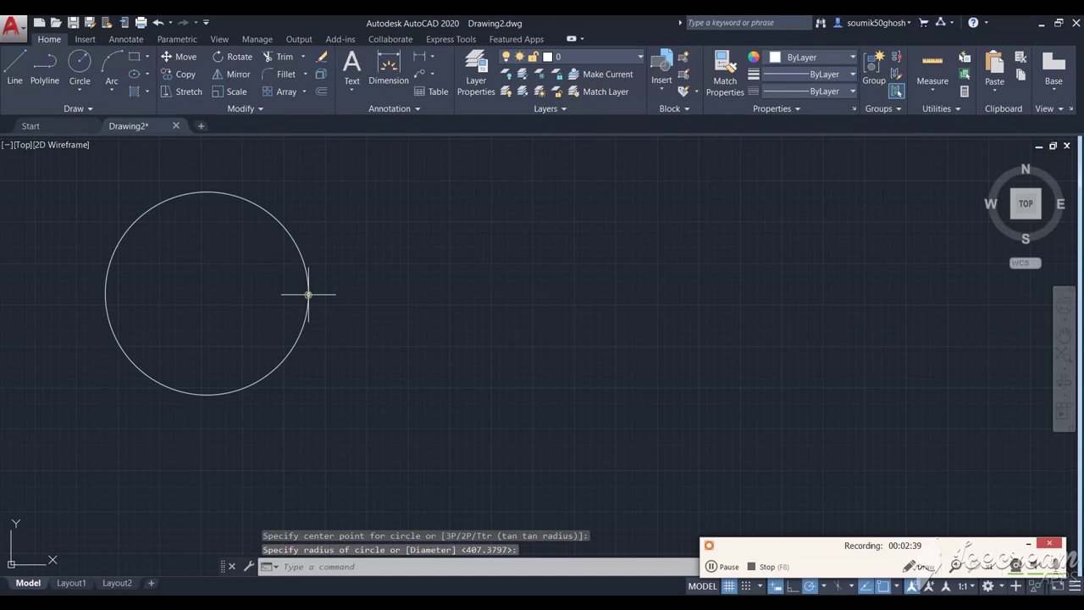
- Draw a 6-sided polygon centered on the circle's center, using Inscribed in circle with its radius reaching the circle's right quadrant
{"action": "left_click", "coordinate": [146, 57]}
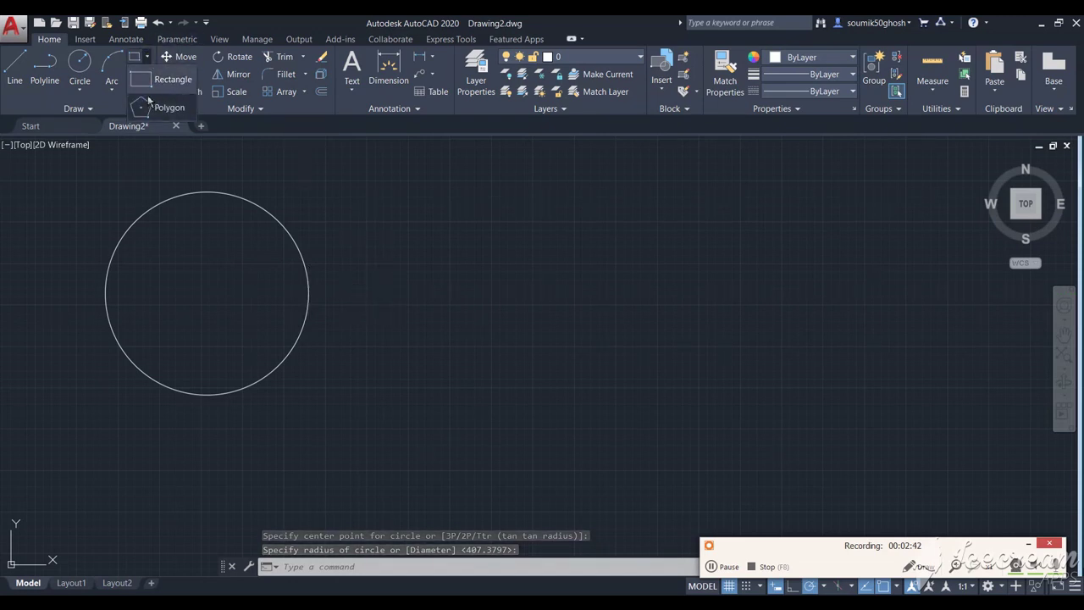
{"action": "left_click", "coordinate": [147, 106]}
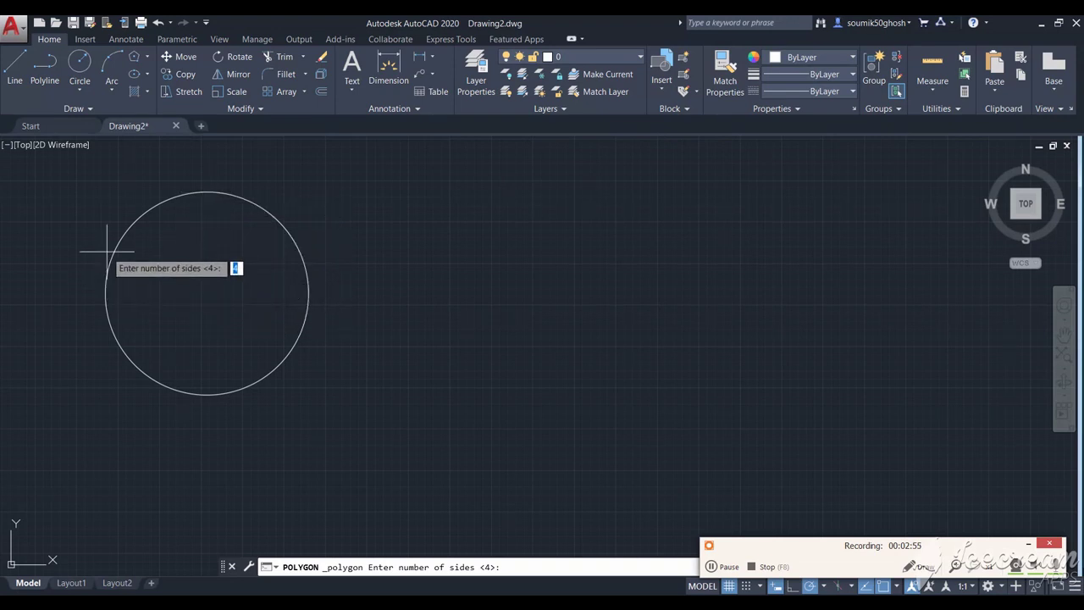
{"action": "type", "text": "6"}
{"action": "key", "text": "Return"}
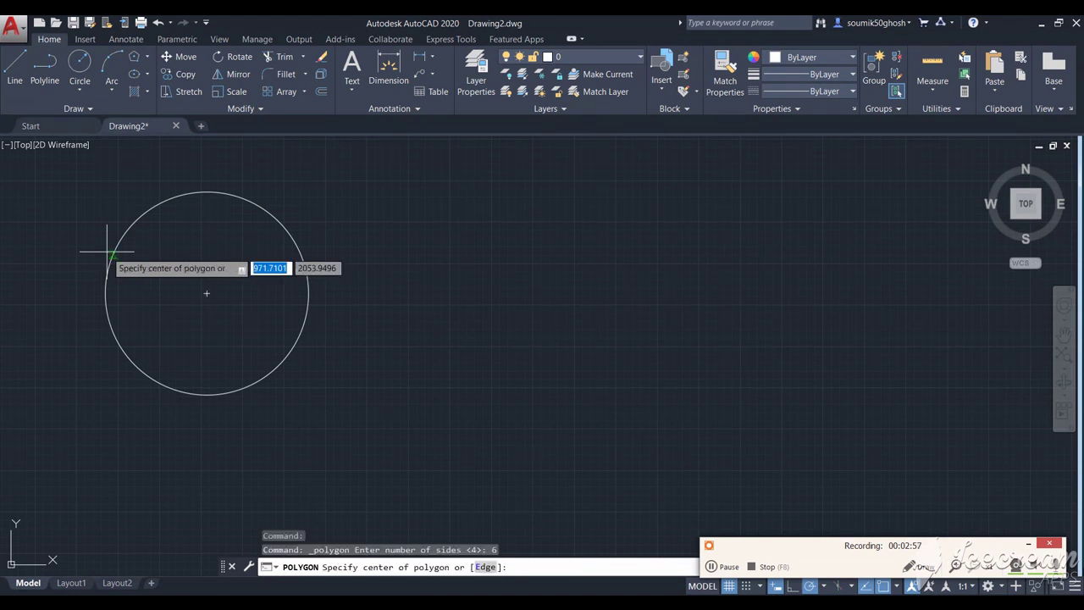
{"action": "left_click", "coordinate": [206, 293]}
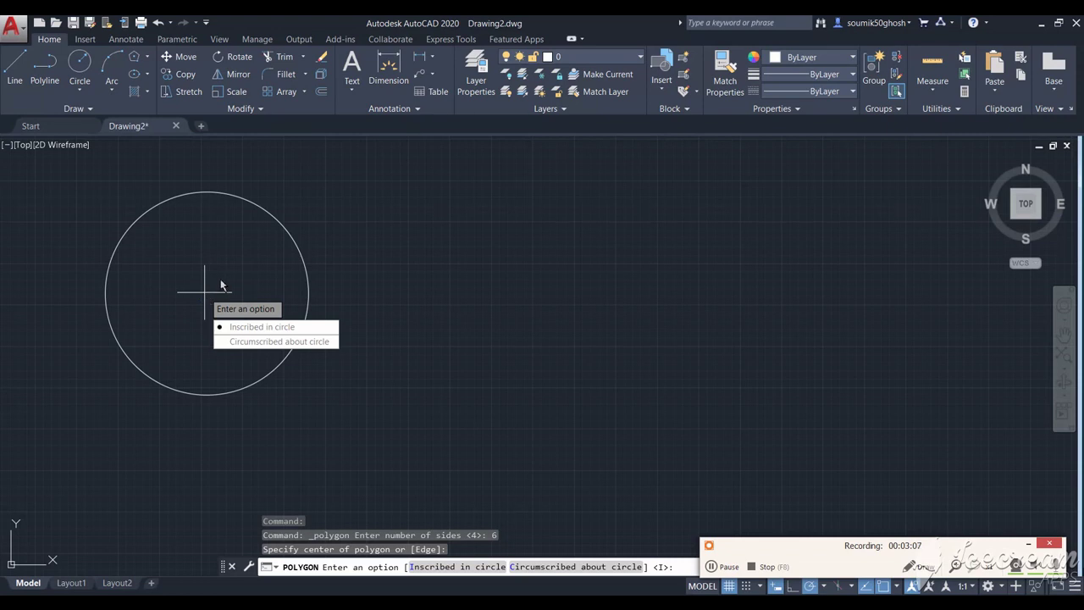
{"action": "left_click", "coordinate": [285, 329]}
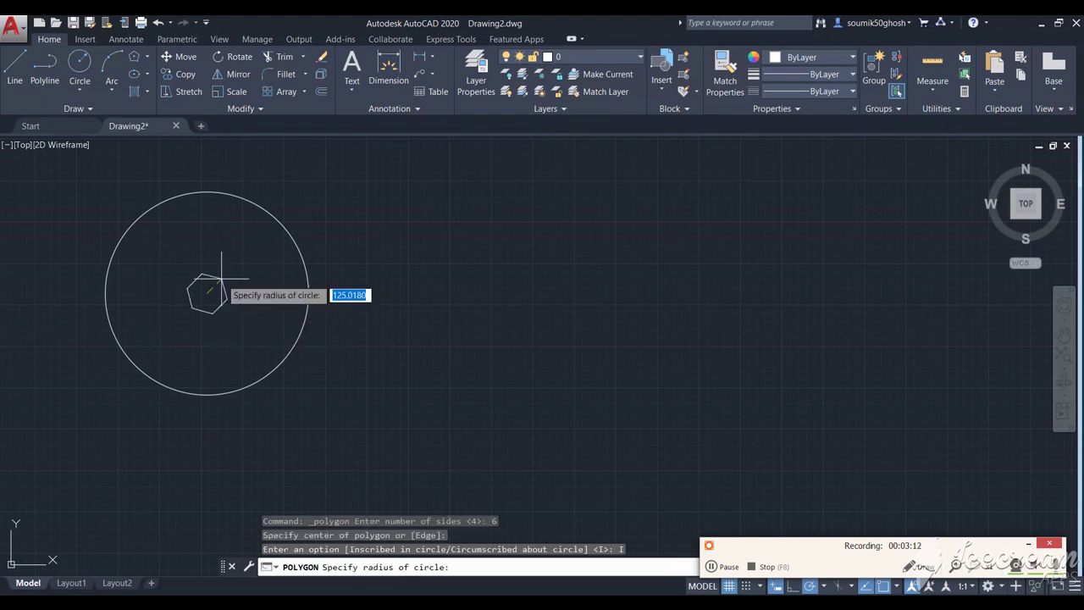
{"action": "left_click", "coordinate": [308, 296]}
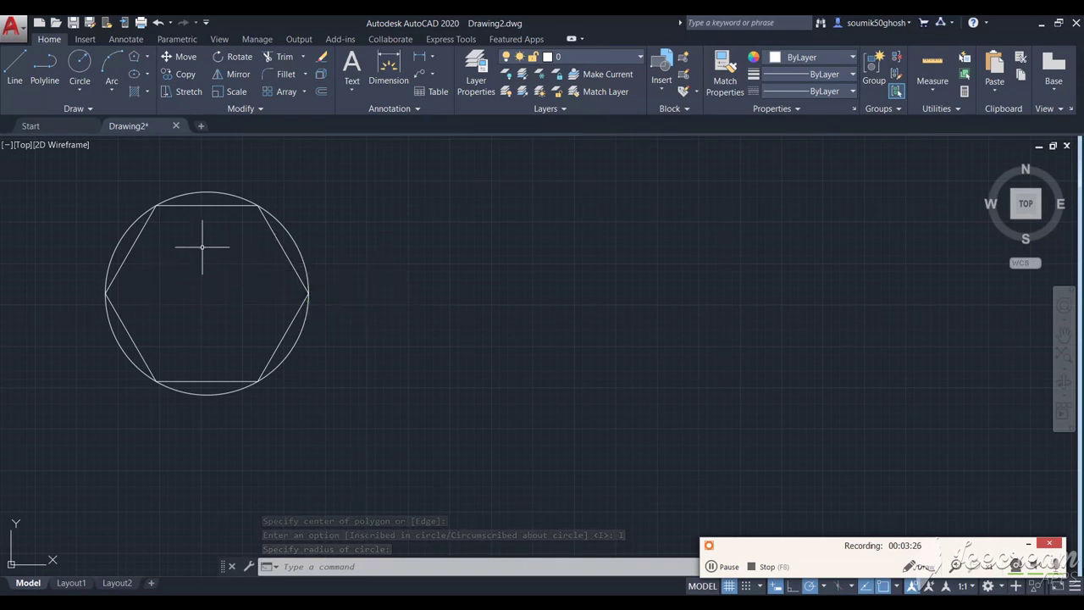
- Draw a Center, Radius circle with a radius of about 664 in the empty area beside the inscribed hexagon
{"action": "left_click", "coordinate": [84, 73]}
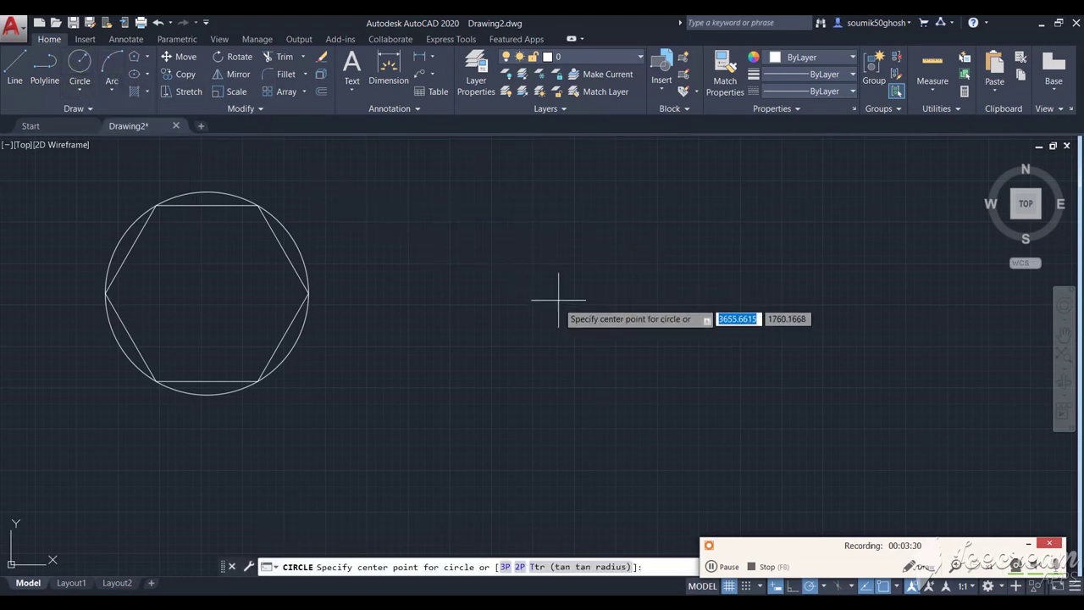
{"action": "left_click", "coordinate": [481, 317]}
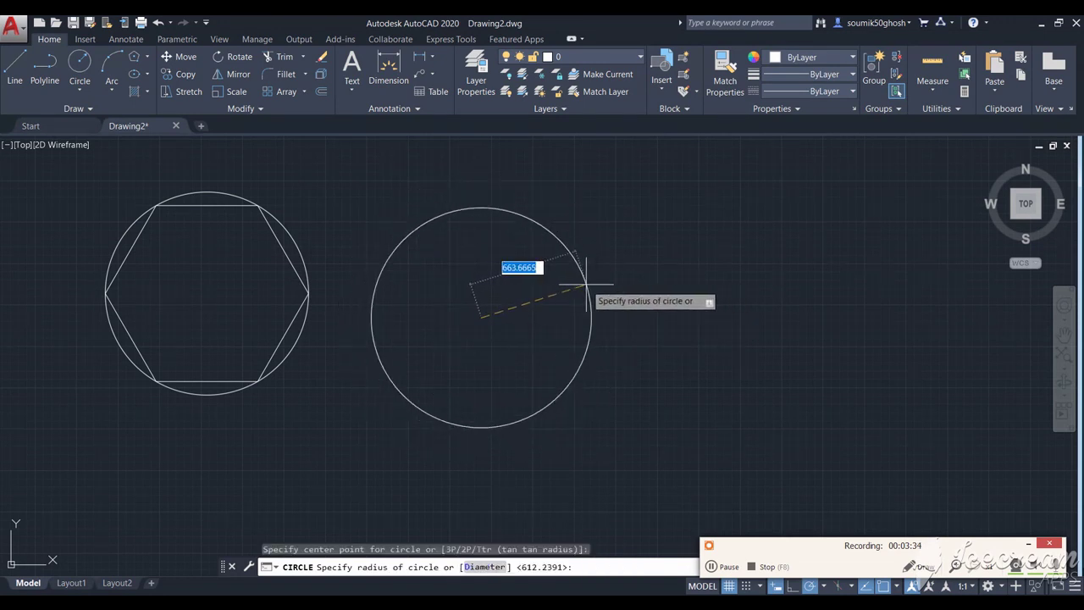
{"action": "left_click", "coordinate": [586, 283]}
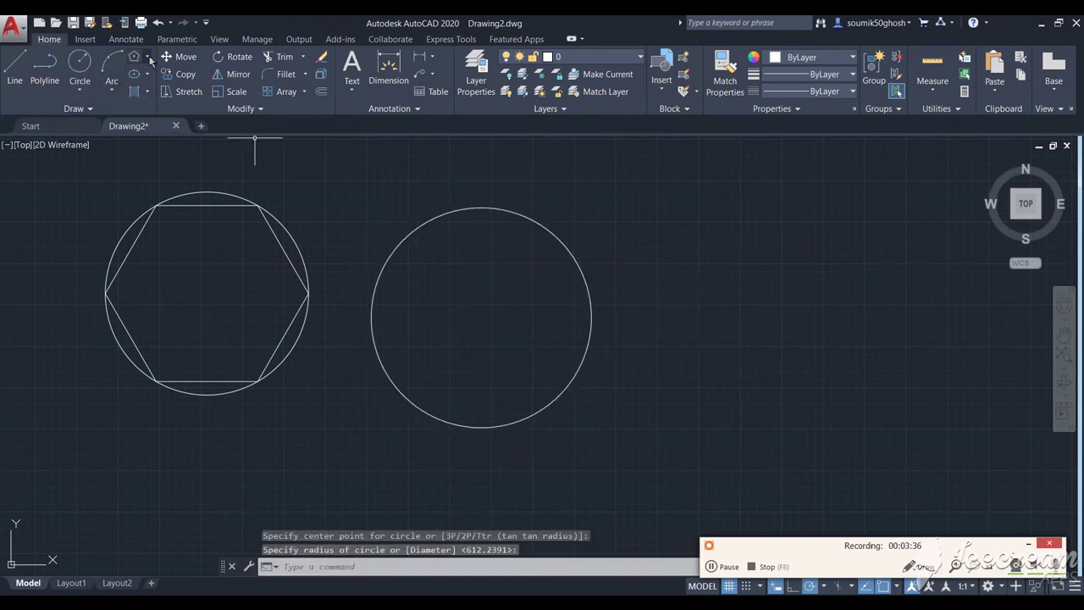
- Draw a 6-sided polygon from the new circle's center, using Circumscribed about circle with its radius reaching the circle's upper-left edge
{"action": "left_click", "coordinate": [148, 58]}
{"action": "left_click", "coordinate": [152, 103]}
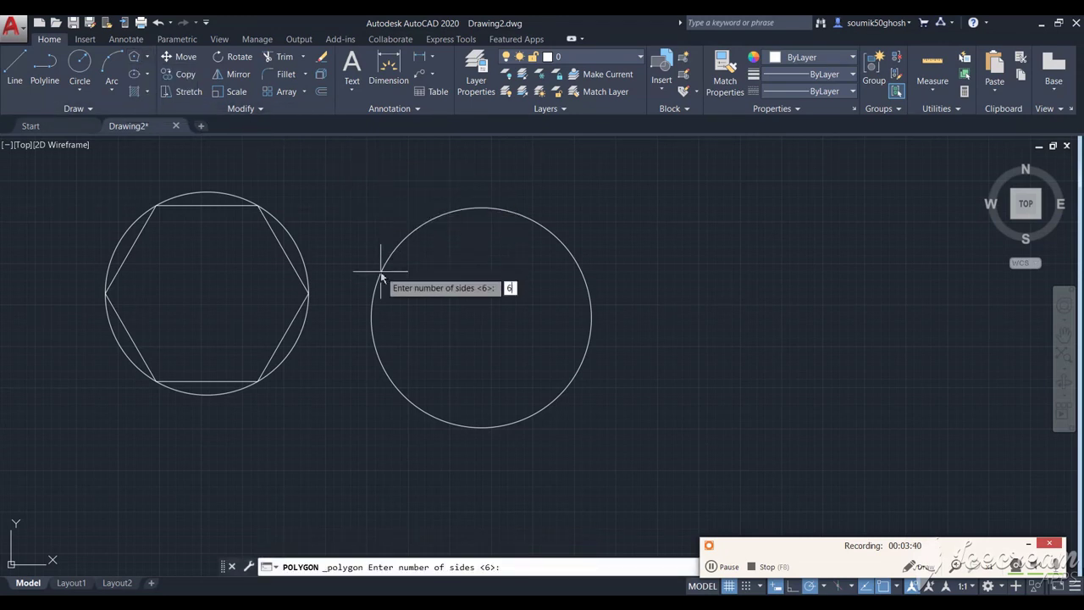
{"action": "key", "text": "Return"}
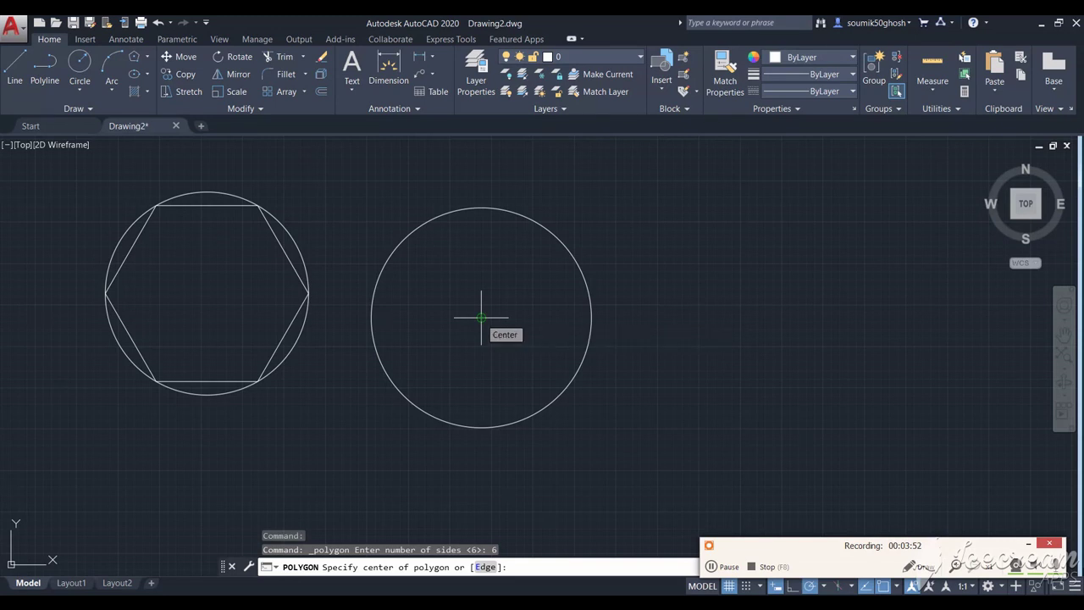
{"action": "left_click", "coordinate": [481, 318]}
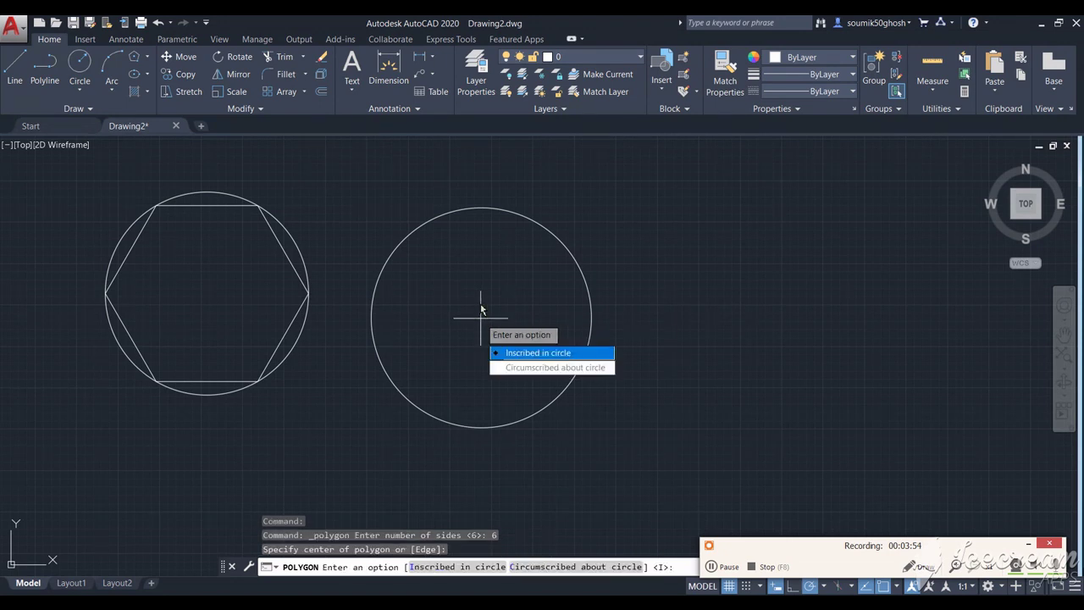
{"action": "left_click", "coordinate": [552, 368]}
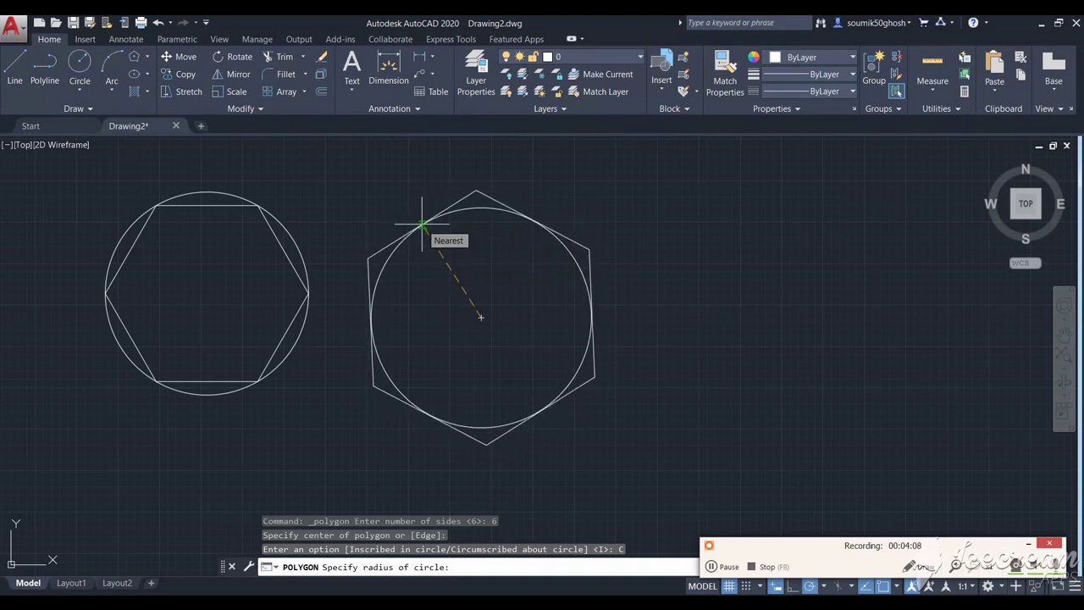
{"action": "left_click", "coordinate": [421, 225]}
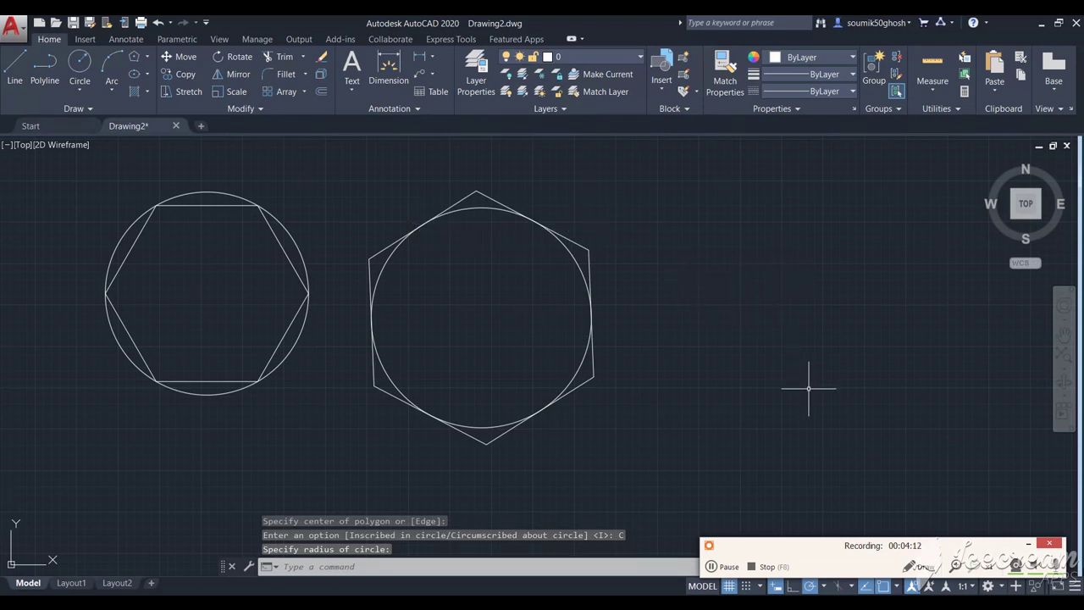
{"action": "left_click", "coordinate": [726, 567]}
{"action": "left_click", "coordinate": [725, 566]}
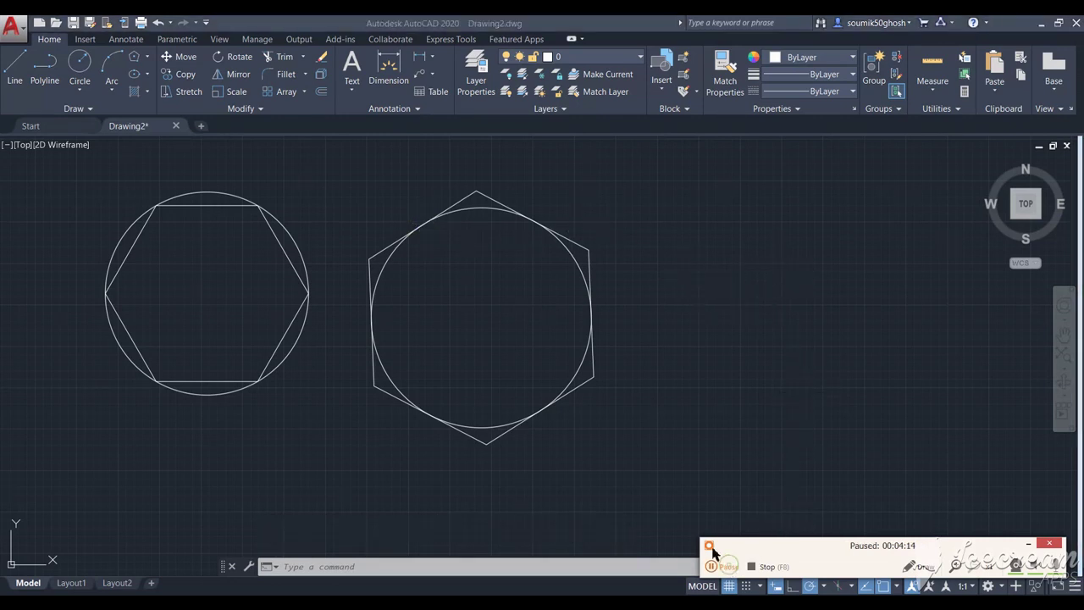
{"action": "left_click", "coordinate": [547, 406]}
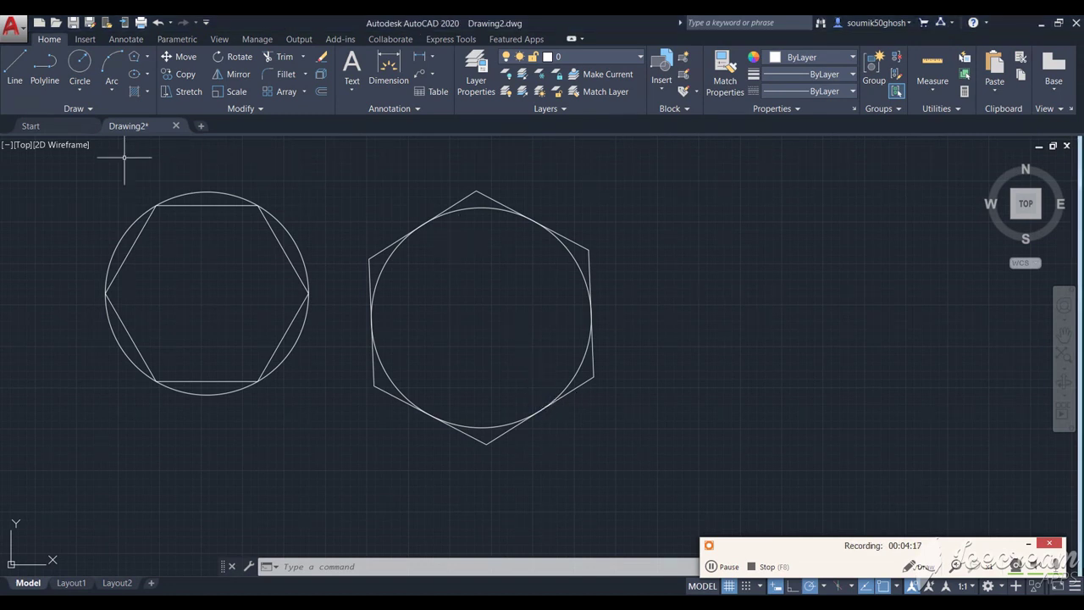
- Erase both circles and both hexagons from the drawing area
{"action": "mouse_move", "coordinate": [63, 172]}
{"action": "left_mouse_down"}
{"action": "mouse_move", "coordinate": [517, 169]}
{"action": "mouse_move", "coordinate": [652, 284]}
{"action": "mouse_move", "coordinate": [485, 449]}
{"action": "mouse_move", "coordinate": [314, 477]}
{"action": "mouse_move", "coordinate": [139, 470]}
{"action": "left_mouse_up"}
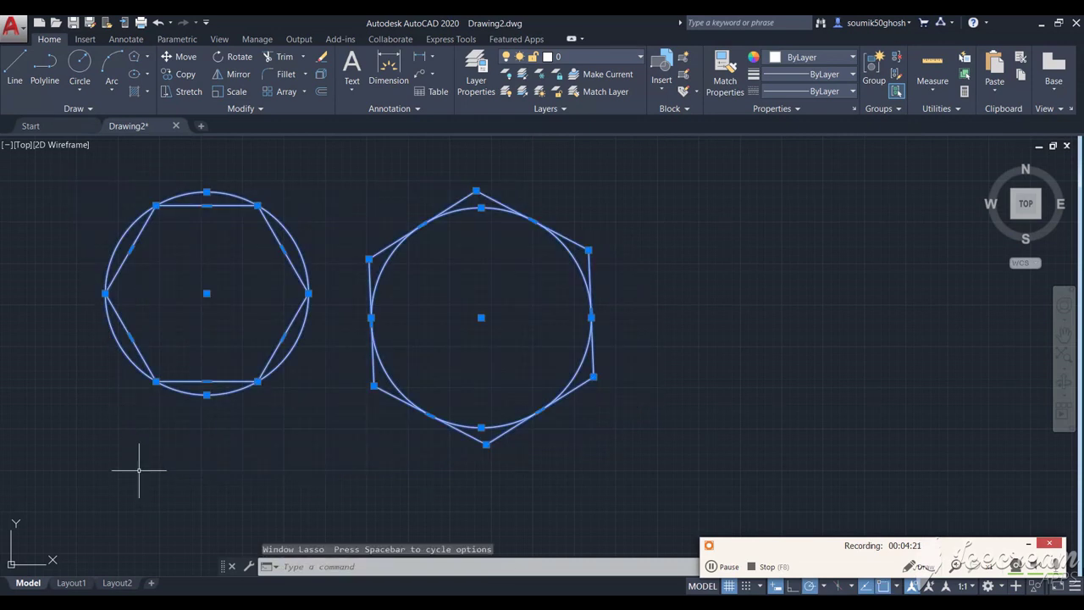
{"action": "key", "text": "Delete"}
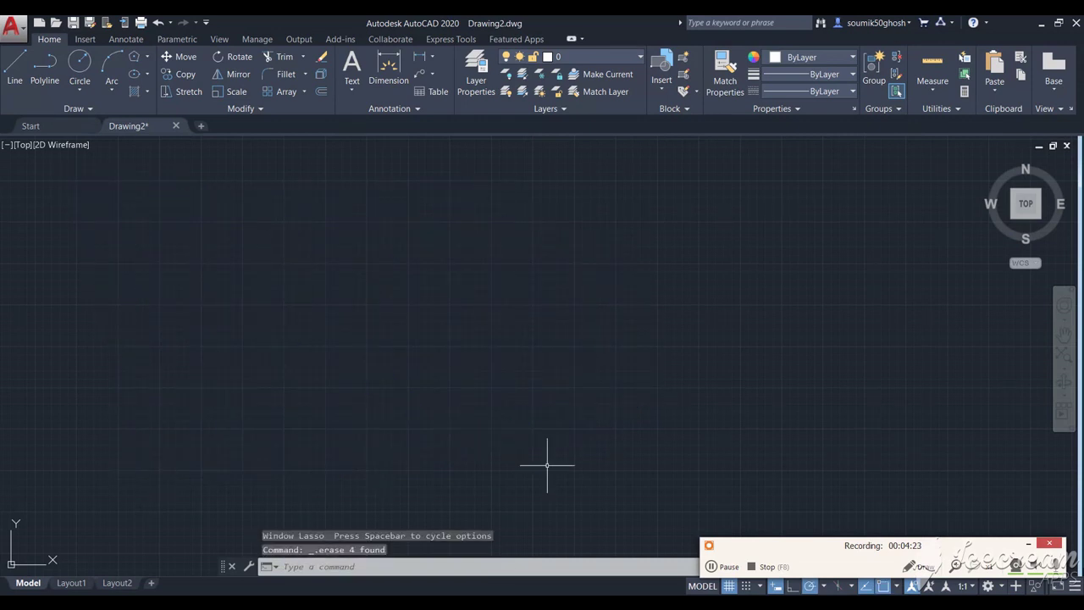
{"action": "left_click", "coordinate": [725, 567]}
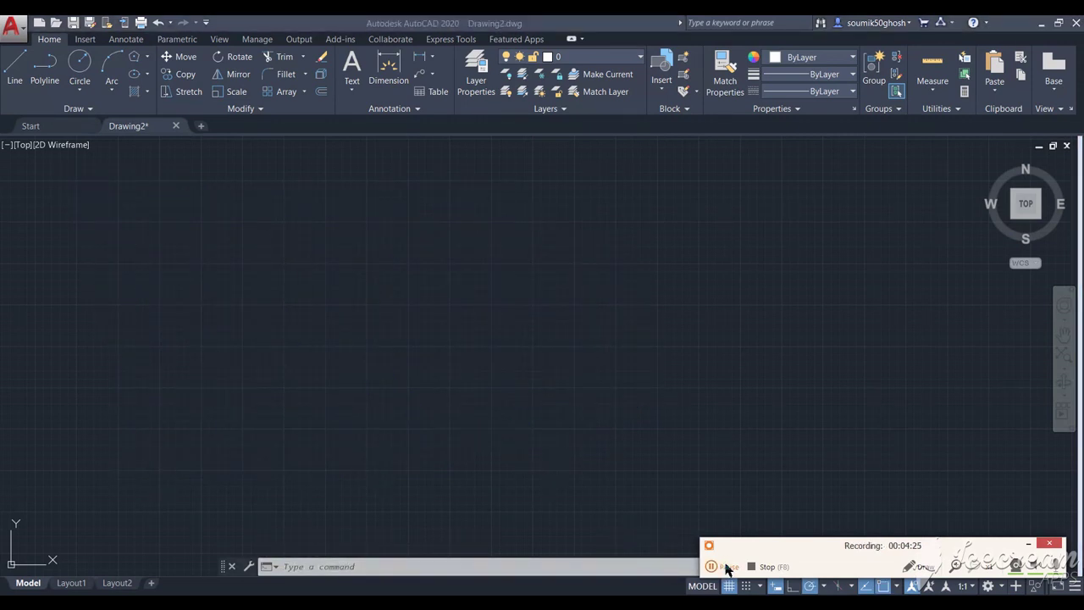